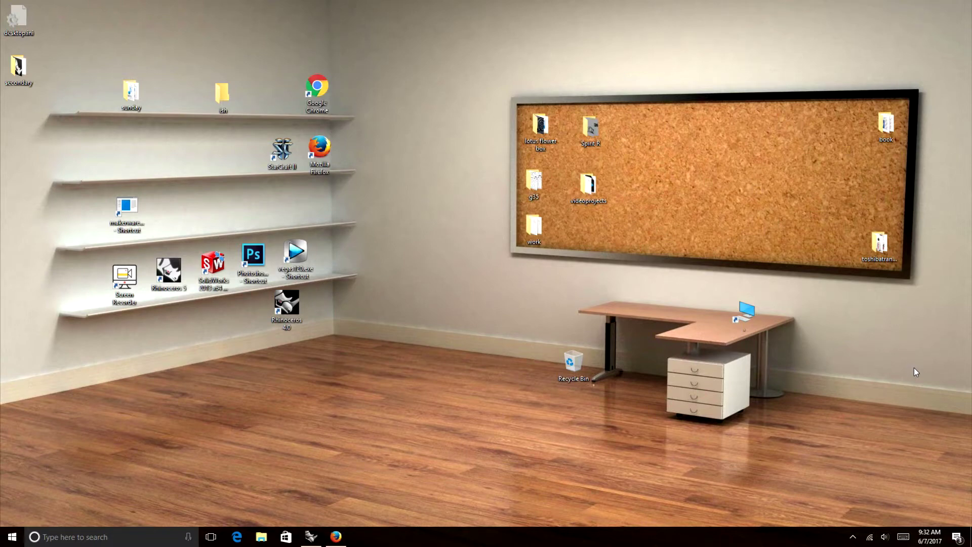
Switch to the splitting and layering.3dm window in Rhinoceros and measure the fender's overall length and height in the Top view.
{"action": "mouse_move", "coordinate": [312, 537]}
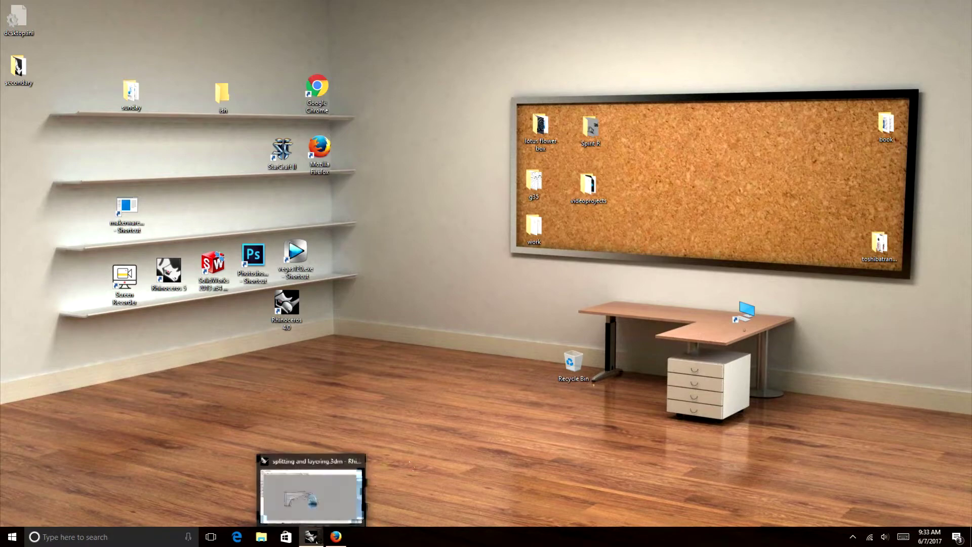
{"action": "left_click", "coordinate": [312, 537]}
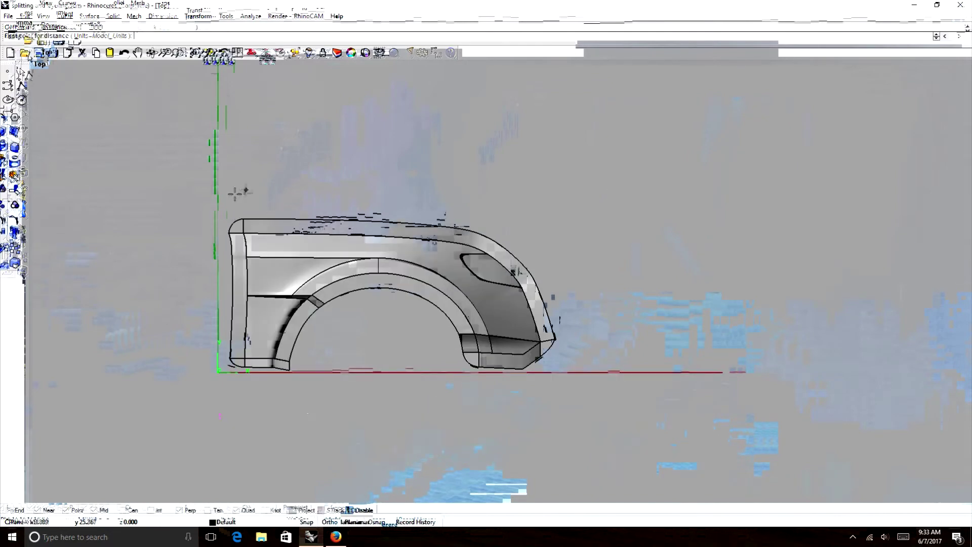
{"action": "left_click", "coordinate": [218, 204]}
{"action": "left_click", "coordinate": [554, 201]}
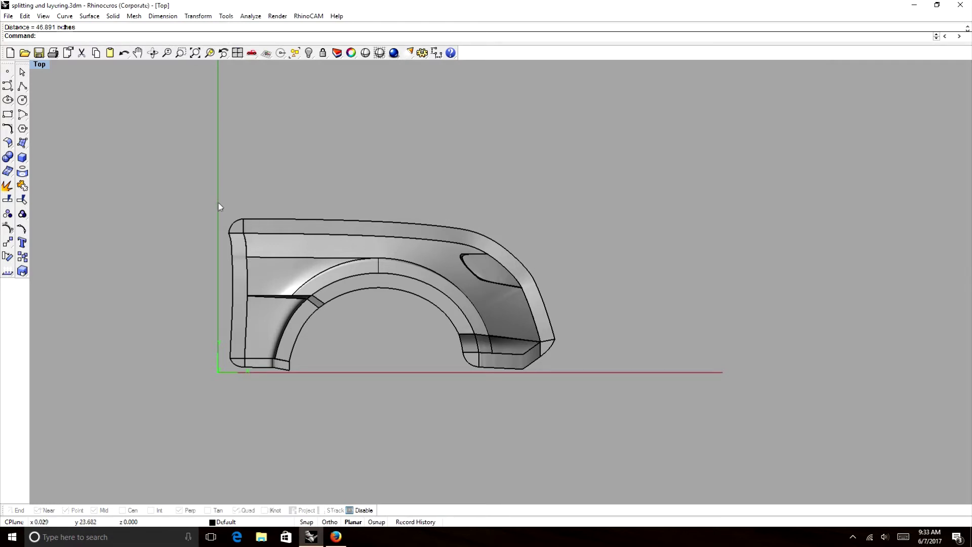
{"action": "key", "text": "Return"}
{"action": "left_click", "coordinate": [358, 215]}
{"action": "left_click", "coordinate": [357, 371]}
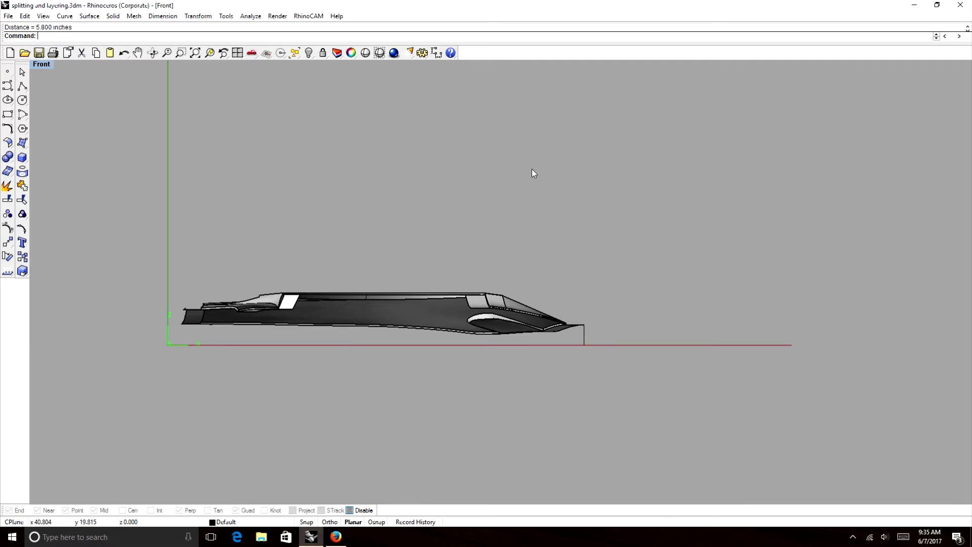
In the Front view, draw a polyline from the origin 2.9 inches straight up, continue it horizontally past the fender, and keep only the horizontal segment.
{"action": "right_click_drag", "start_coordinate": [427, 175], "coordinate": [455, 177], "text": "ctrl+shift"}
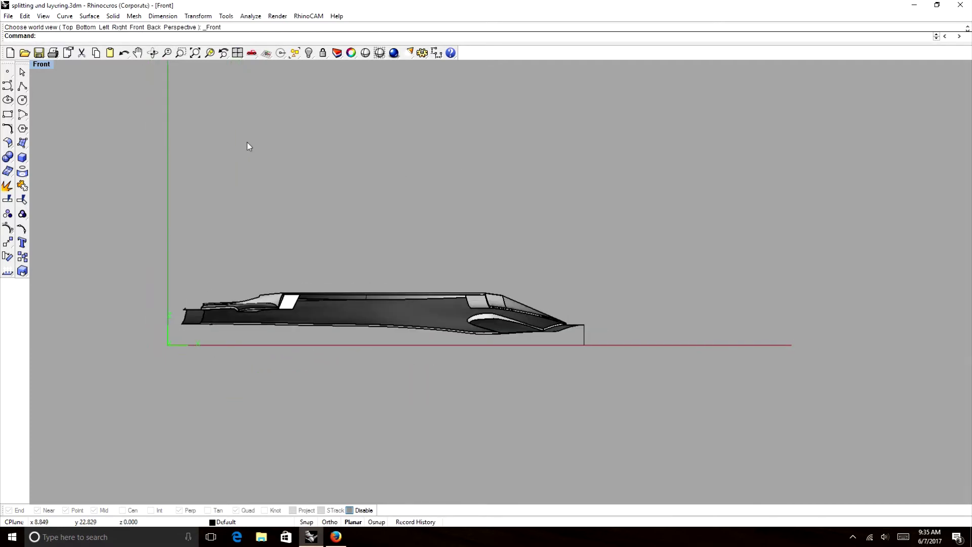
{"action": "left_click", "coordinate": [23, 87]}
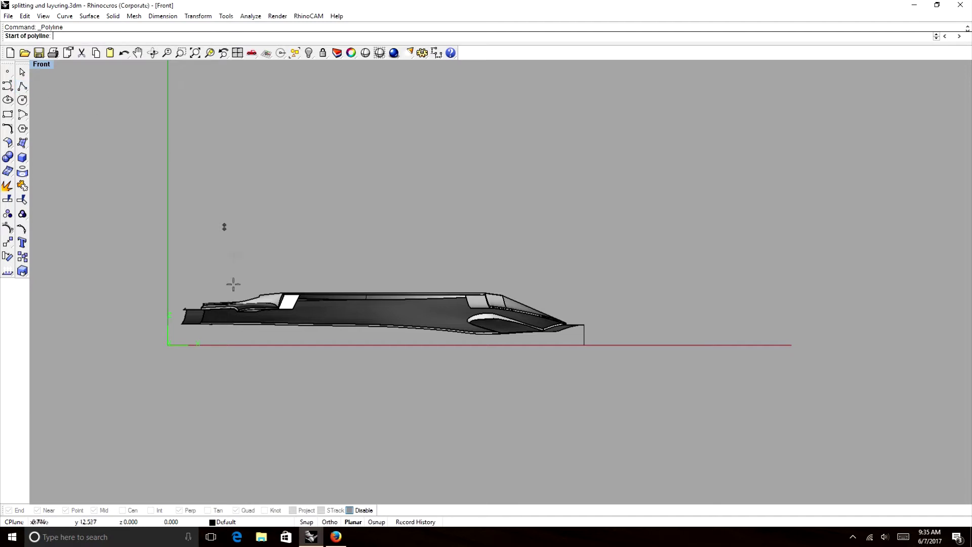
{"action": "left_click", "coordinate": [168, 345]}
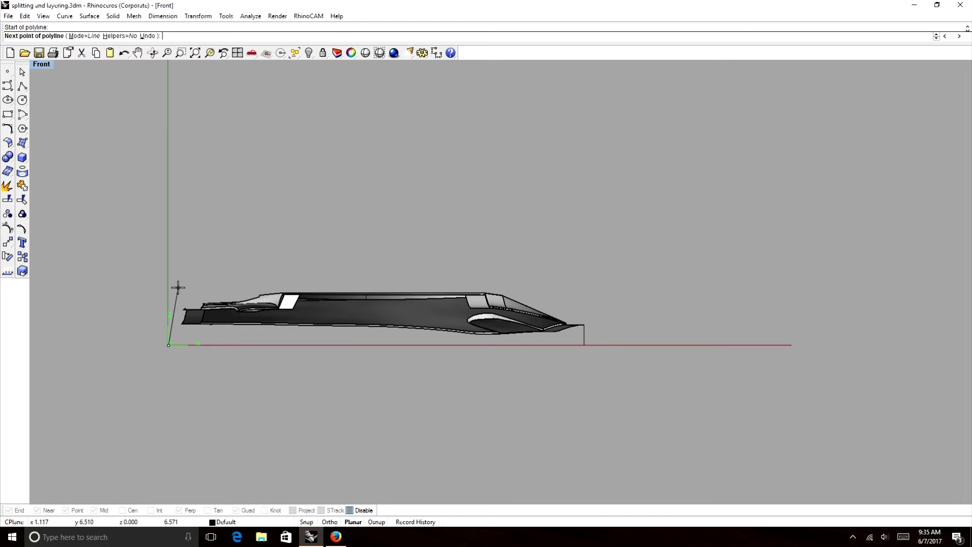
{"action": "type", "text": "2.9"}
{"action": "key", "text": "Return"}
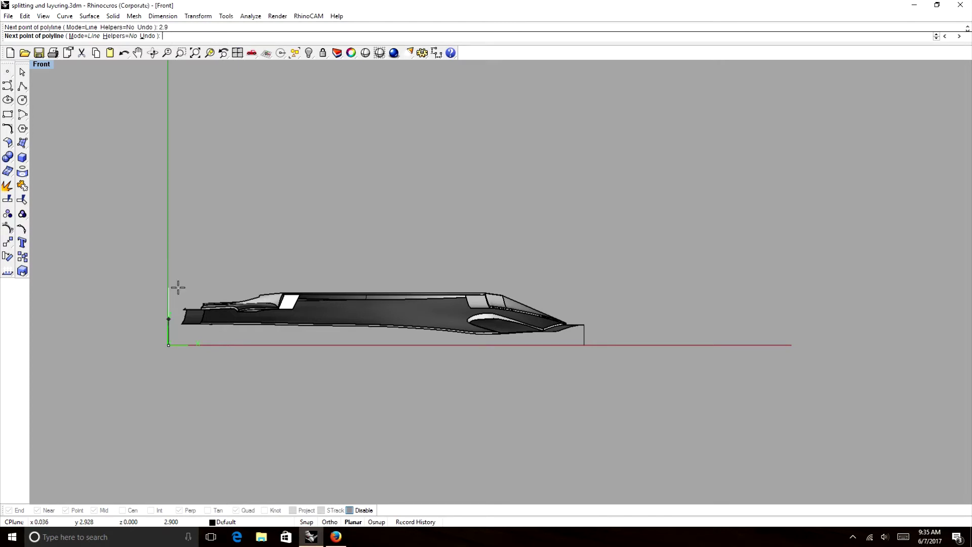
{"action": "left_click", "coordinate": [177, 284]}
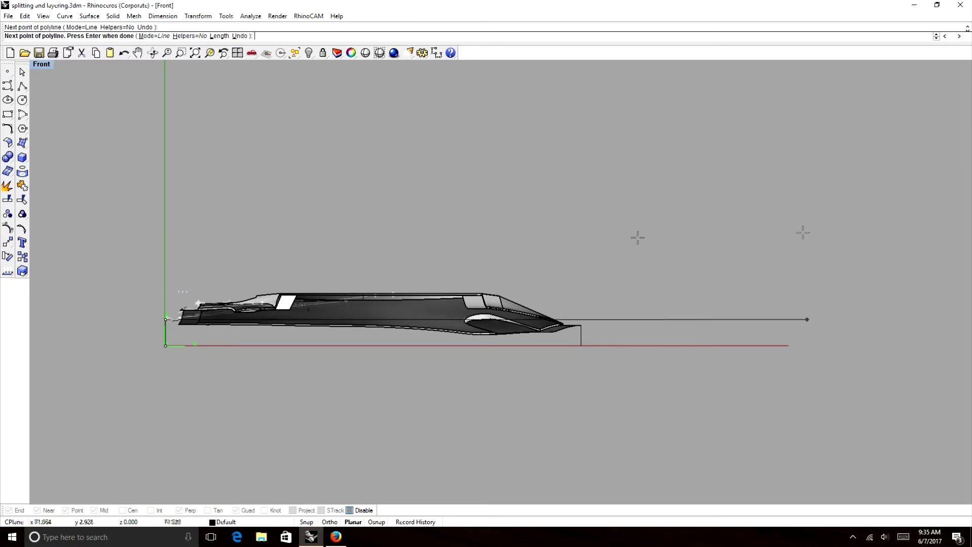
{"action": "left_click", "coordinate": [697, 291]}
{"action": "key", "text": "Return"}
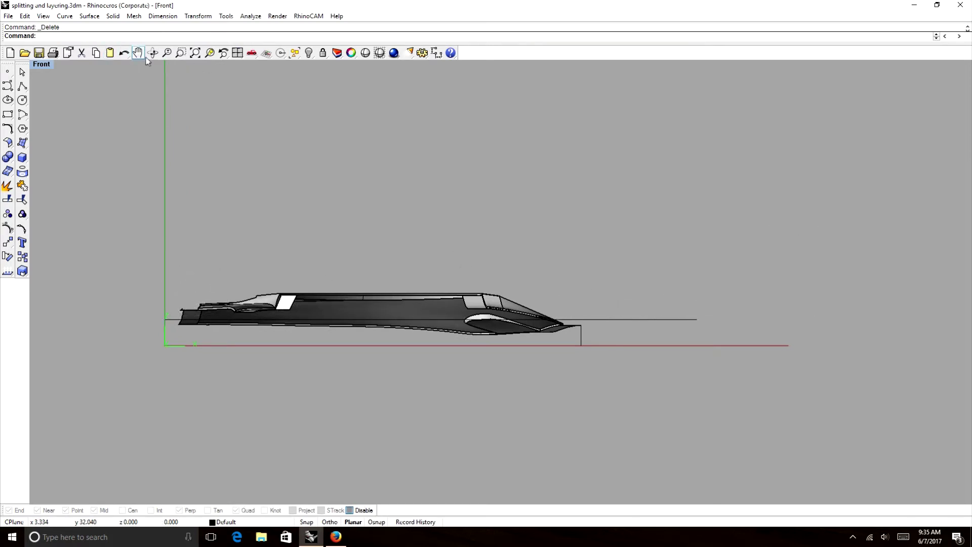
Extrude the horizontal line with ExtrudeCrv into a flat cutting surface that extends past the whole fender.
{"action": "left_click", "coordinate": [153, 52]}
{"action": "left_click_drag", "start_coordinate": [412, 219], "coordinate": [402, 247]}
{"action": "key", "text": "Return"}
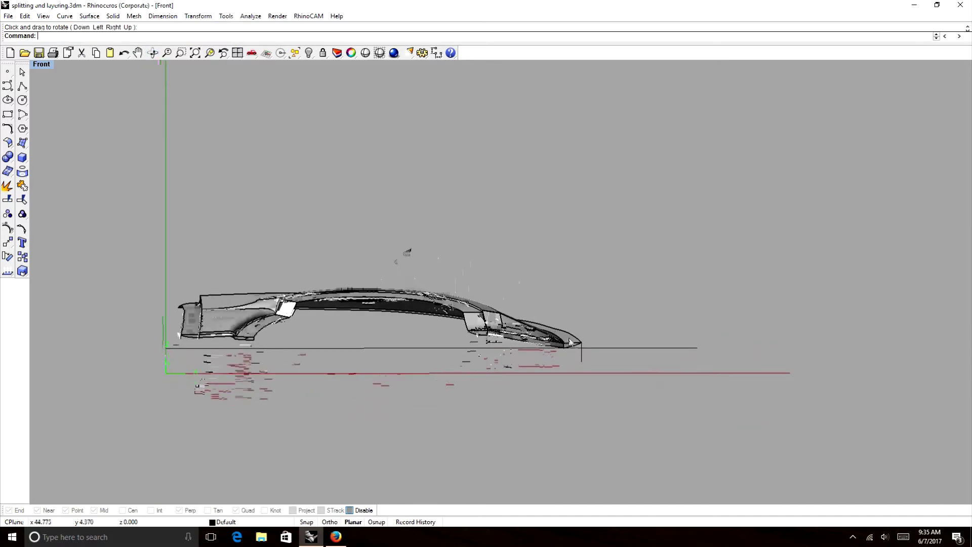
{"action": "type", "text": "Front"}
{"action": "key", "text": "Return"}
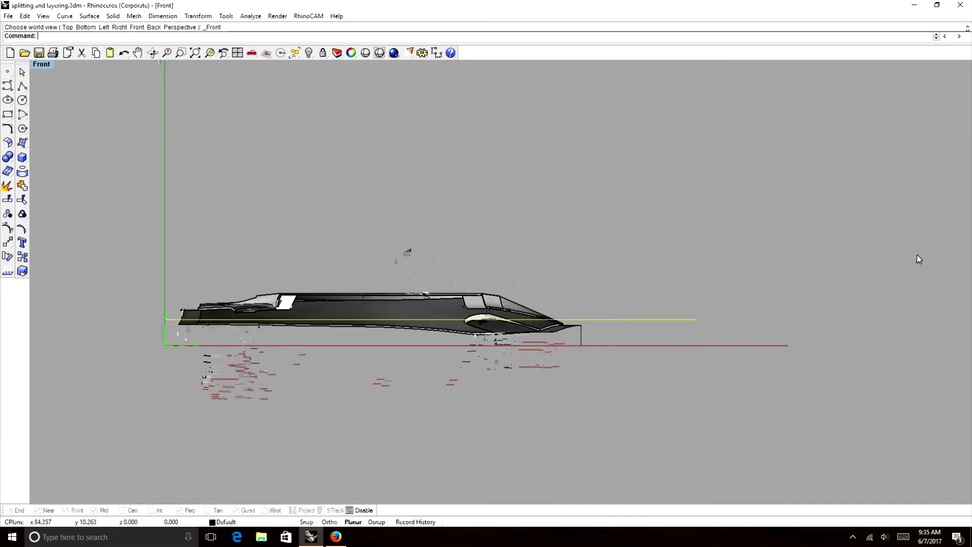
{"action": "type", "text": "ExtrudeCrv"}
{"action": "key", "text": "Return"}
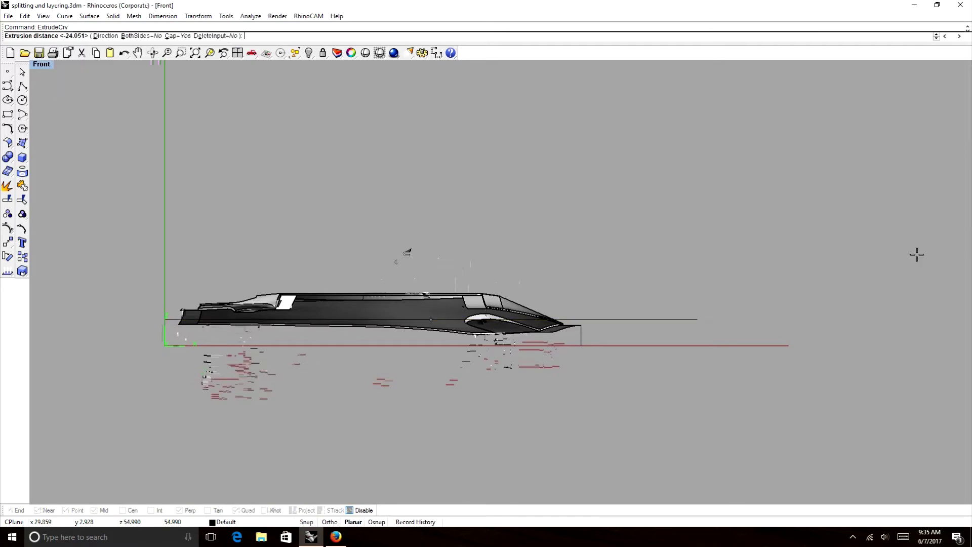
{"action": "left_click", "coordinate": [153, 53]}
{"action": "left_click_drag", "start_coordinate": [393, 205], "coordinate": [459, 28]}
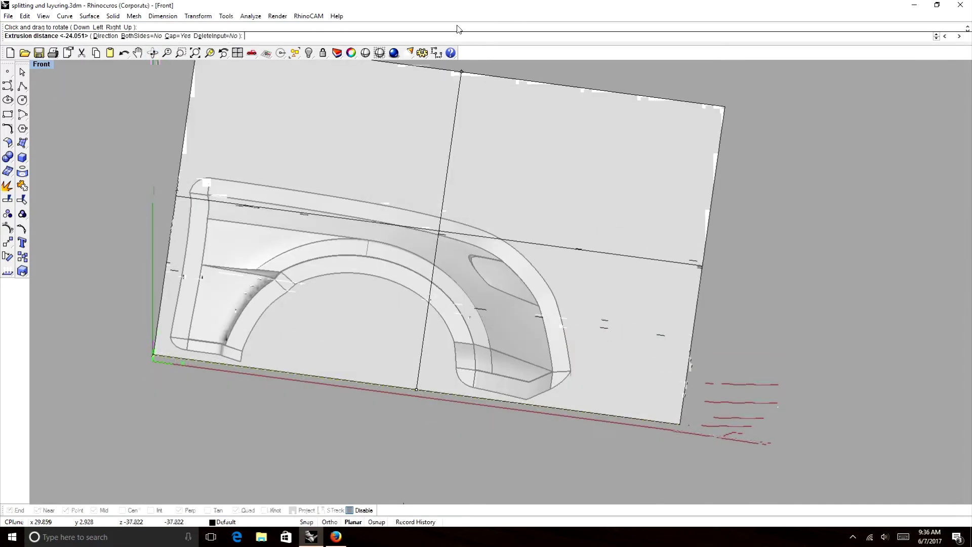
{"action": "left_click", "coordinate": [445, 178]}
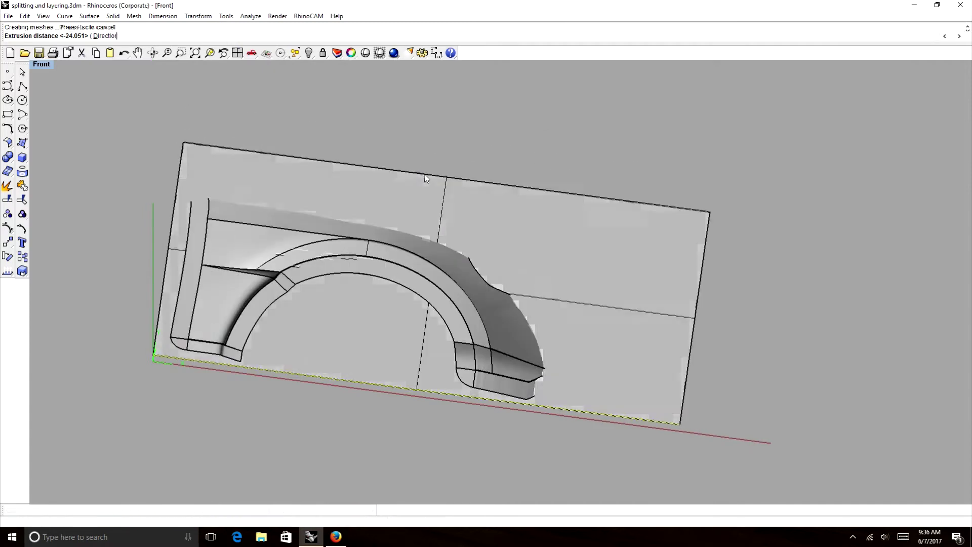
{"action": "left_click", "coordinate": [152, 53]}
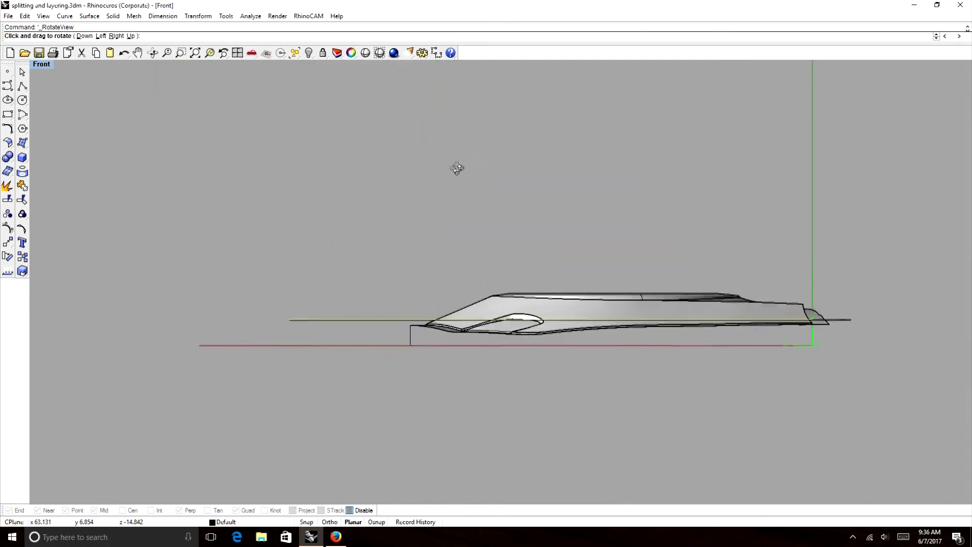
{"action": "type", "text": "fro"}
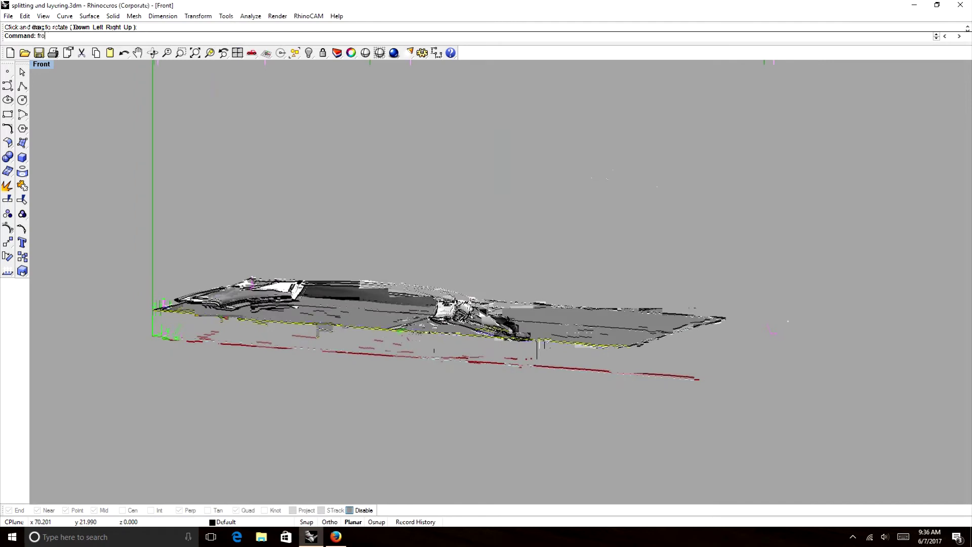
{"action": "key", "text": "Return"}
{"action": "key", "text": "Escape"}
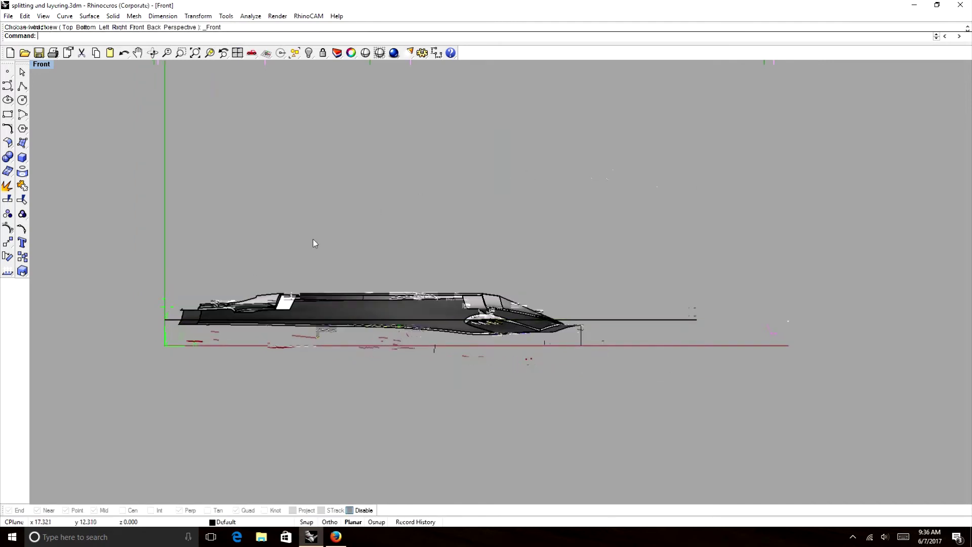
Split all the fender surfaces in the Front view, using the extruded flat surface as the cutting object.
{"action": "scroll", "coordinate": [313, 239], "scroll_direction": "down", "scroll_amount": 4}
{"action": "scroll", "coordinate": [322, 271], "scroll_direction": "up", "scroll_amount": 8}
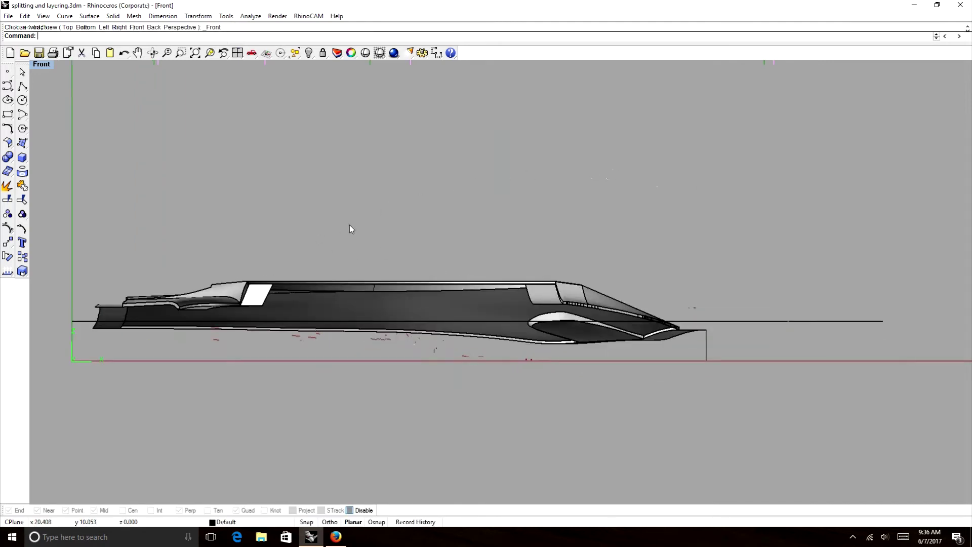
{"action": "type", "text": "split"}
{"action": "key", "text": "Return"}
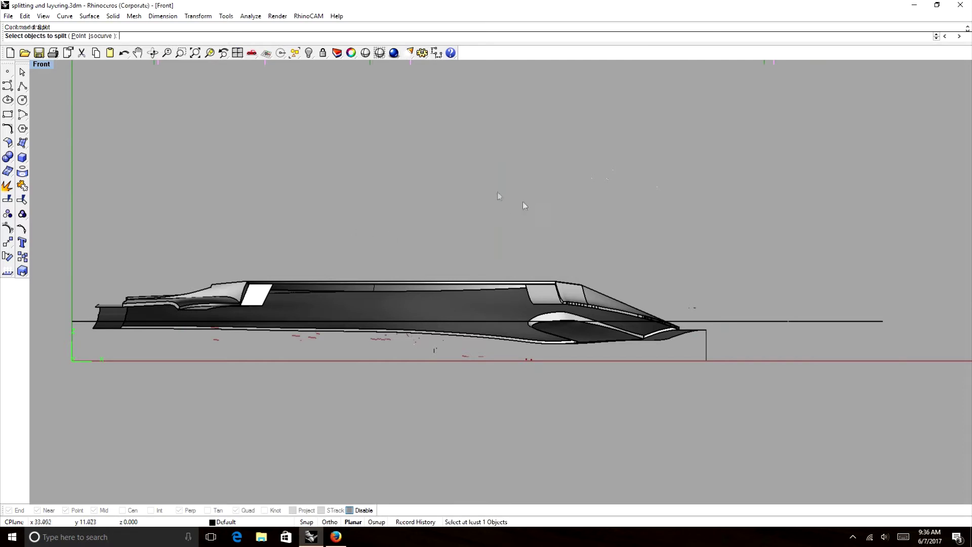
{"action": "scroll", "coordinate": [522, 202], "scroll_direction": "down", "scroll_amount": 3}
{"action": "scroll", "coordinate": [561, 175], "scroll_direction": "up", "scroll_amount": 3}
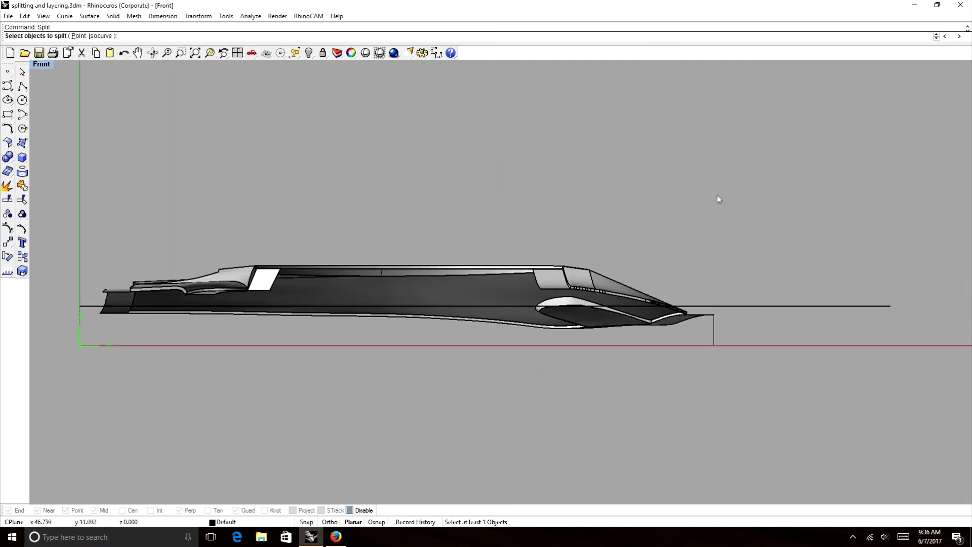
{"action": "left_click_drag", "start_coordinate": [718, 195], "coordinate": [81, 306]}
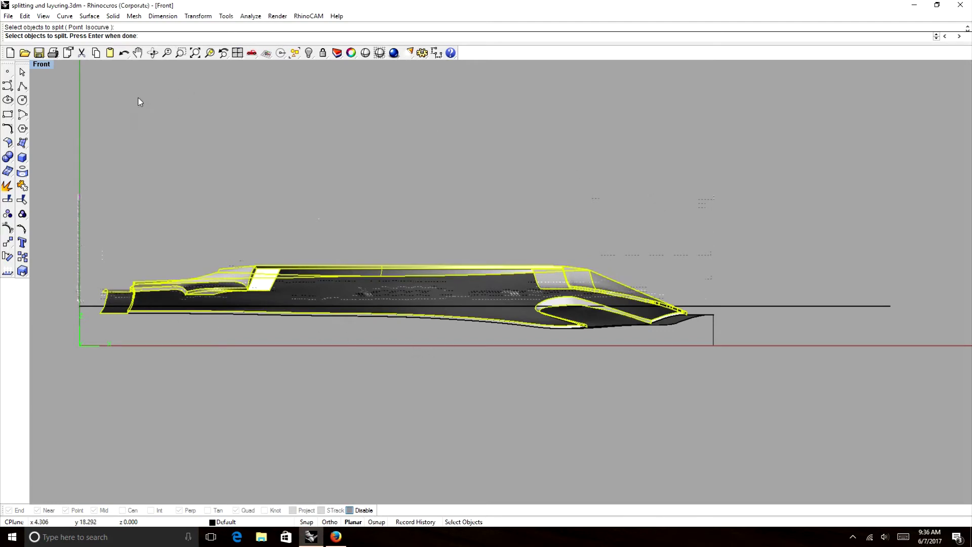
{"action": "key", "text": "Return"}
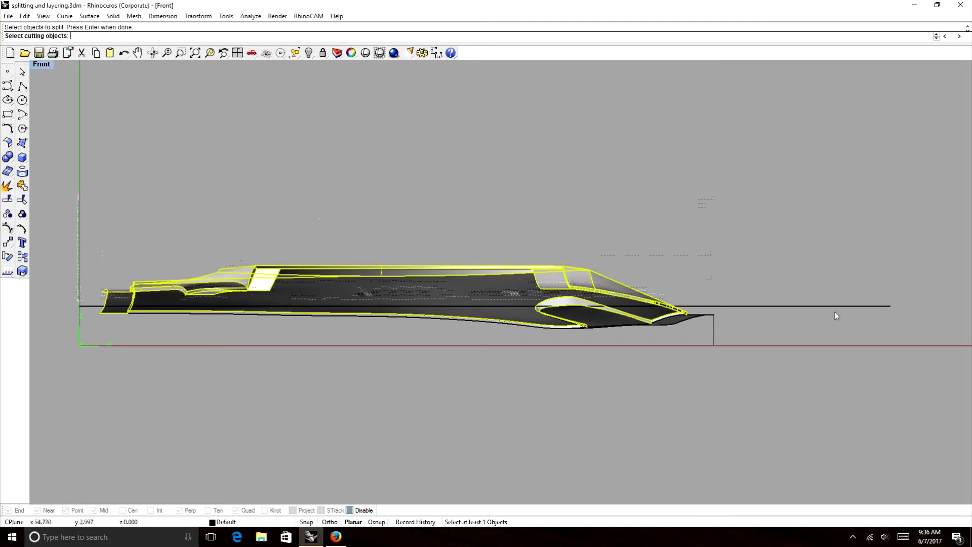
{"action": "left_click_drag", "start_coordinate": [860, 282], "coordinate": [827, 333]}
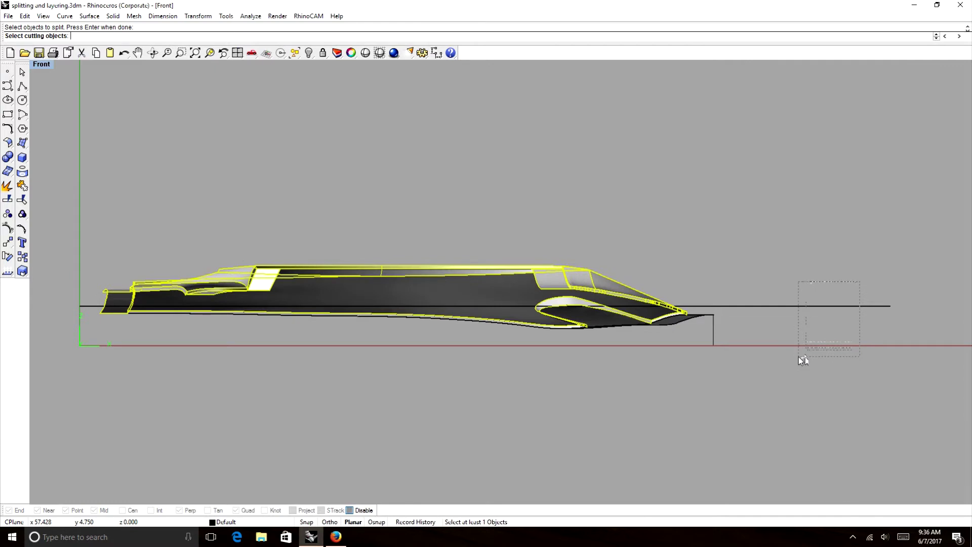
{"action": "left_click_drag", "start_coordinate": [798, 357], "coordinate": [798, 357]}
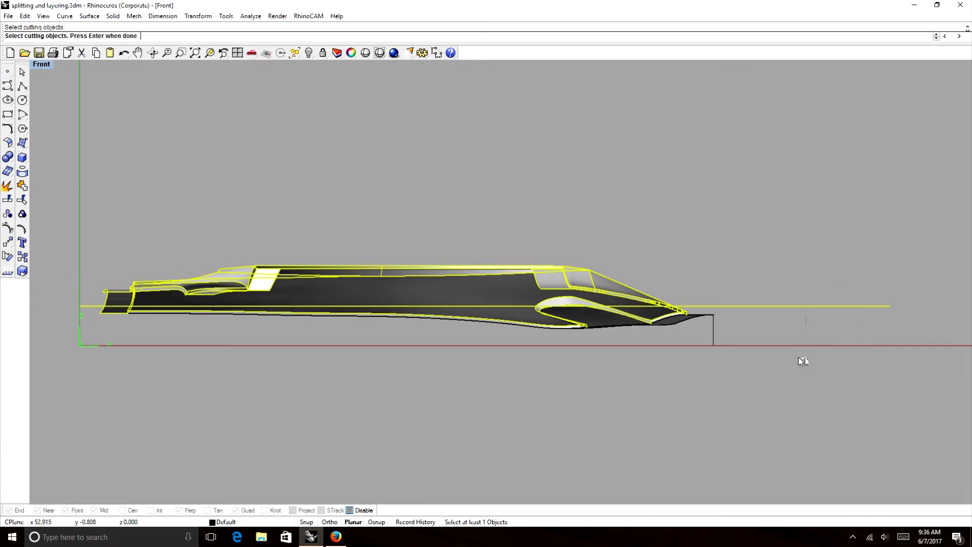
{"action": "scroll", "coordinate": [426, 218], "scroll_direction": "down", "scroll_amount": 3}
{"action": "key", "text": "Return"}
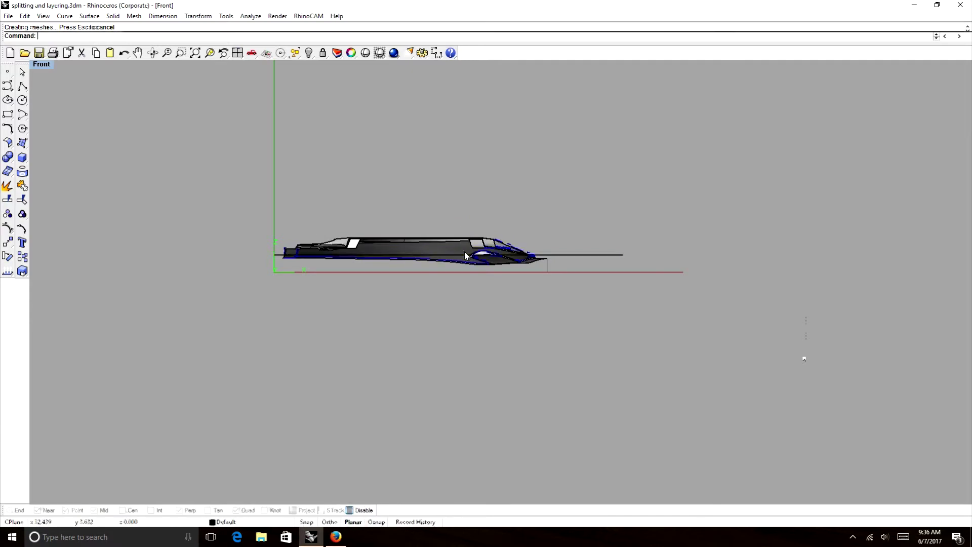
{"action": "scroll", "coordinate": [466, 256], "scroll_direction": "up", "scroll_amount": 5}
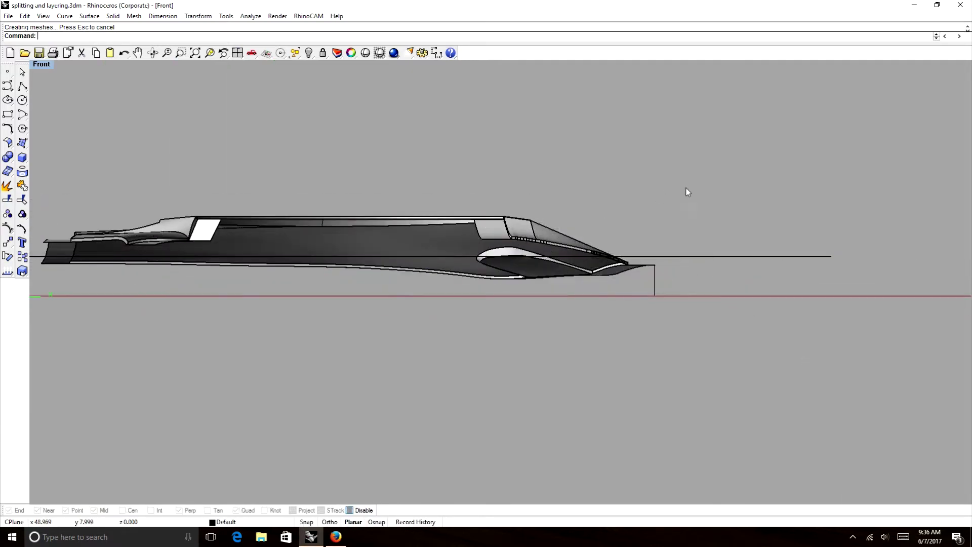
{"action": "scroll", "coordinate": [658, 185], "scroll_direction": "down", "scroll_amount": 4}
{"action": "scroll", "coordinate": [710, 181], "scroll_direction": "up", "scroll_amount": 4}
{"action": "left_click_drag", "start_coordinate": [708, 173], "coordinate": [71, 262]}
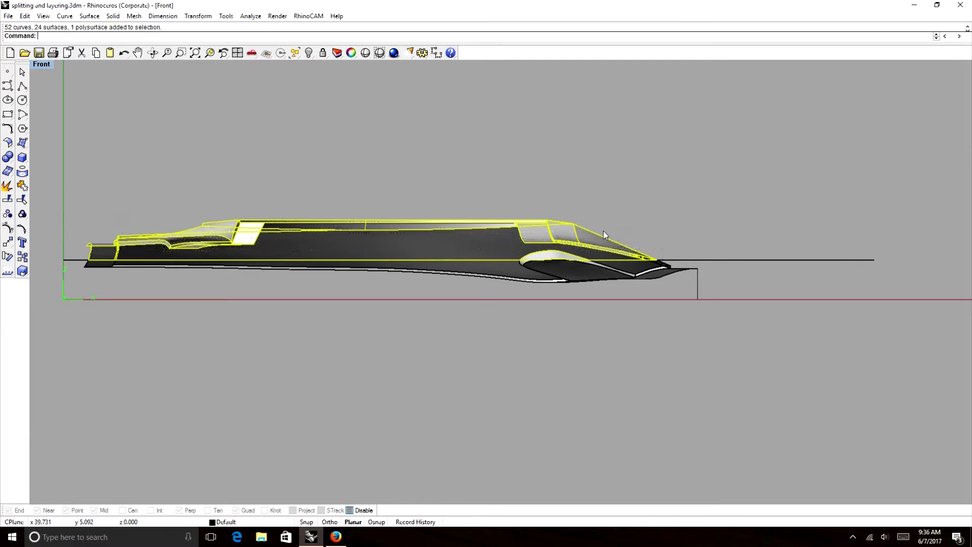
{"action": "left_click", "coordinate": [618, 169]}
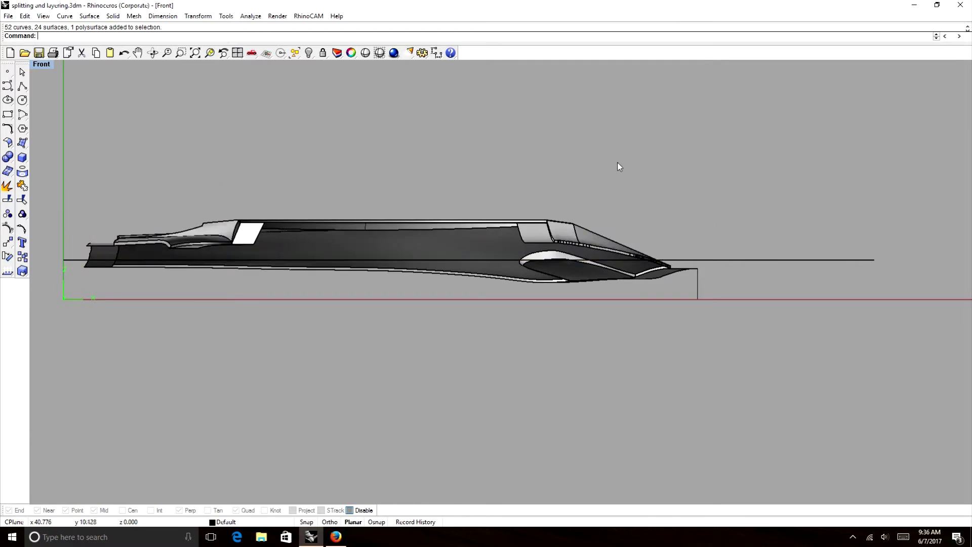
{"action": "left_click_drag", "start_coordinate": [747, 172], "coordinate": [65, 258]}
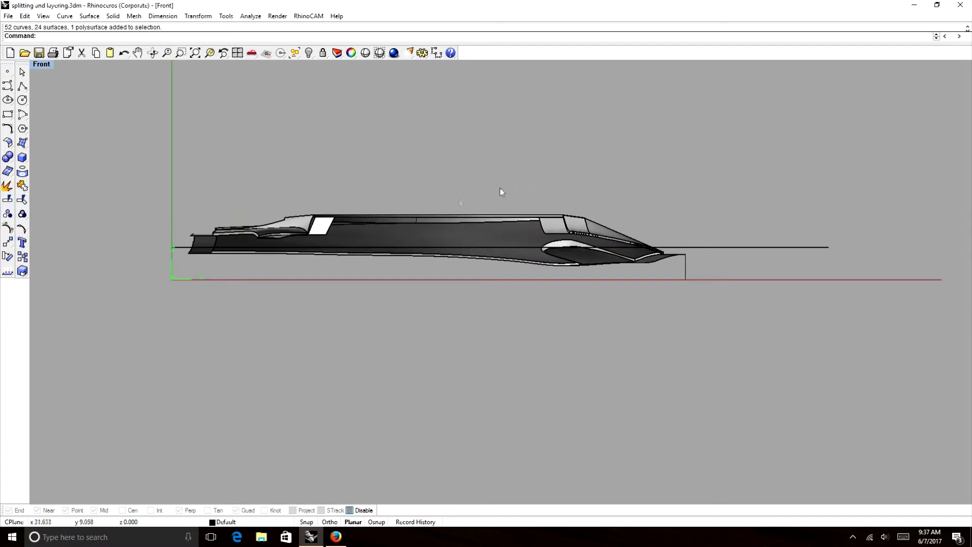
Select all the fender pieces above the cutting plane and group them.
{"action": "scroll", "coordinate": [262, 278], "scroll_direction": "down", "scroll_amount": 5}
{"action": "scroll", "coordinate": [326, 260], "scroll_direction": "up", "scroll_amount": 5}
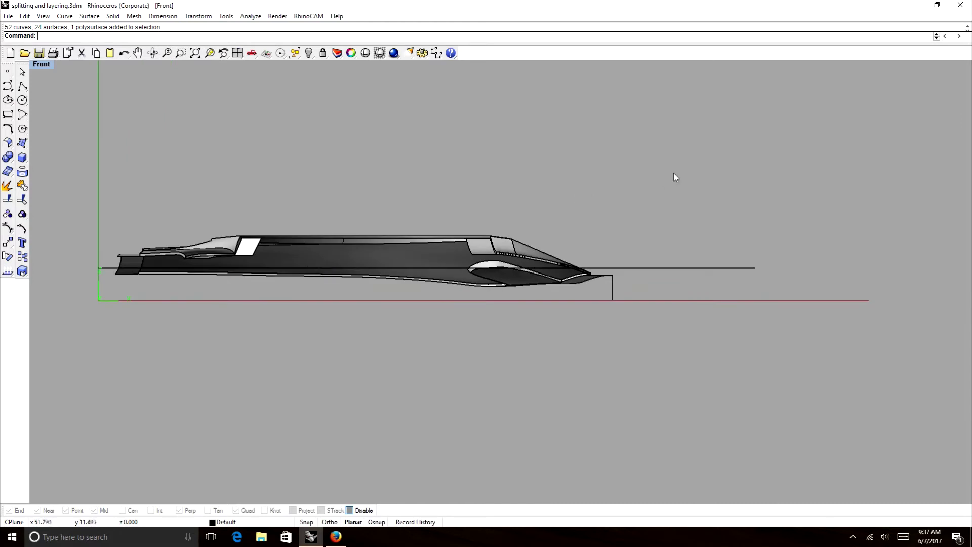
{"action": "left_click_drag", "start_coordinate": [673, 177], "coordinate": [53, 267]}
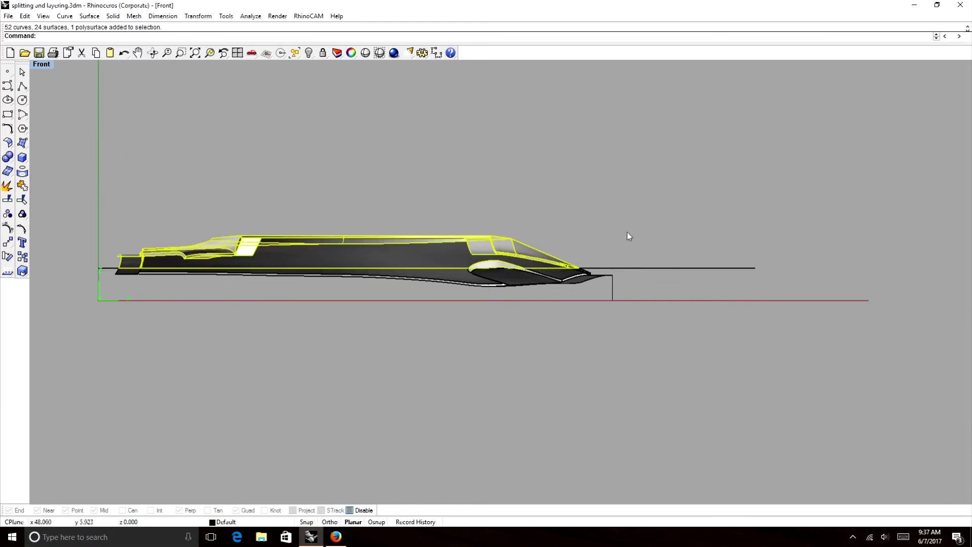
{"action": "key", "text": "ctrl+g"}
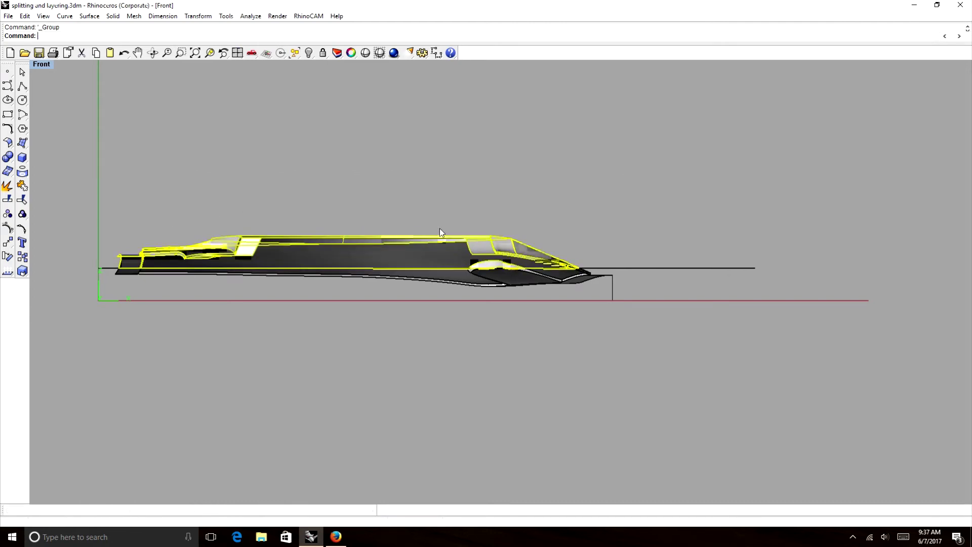
In the Top view, try moving the grouped upper fender pieces clear of the cutting surface, and undo the move.
{"action": "scroll", "coordinate": [526, 224], "scroll_direction": "down", "scroll_amount": 5}
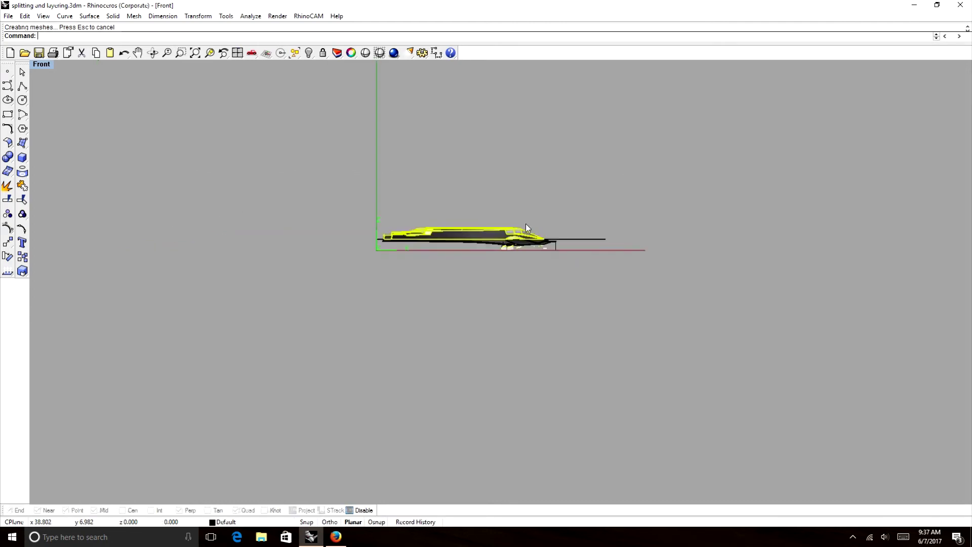
{"action": "type", "text": "Top"}
{"action": "key", "text": "Return"}
{"action": "scroll", "coordinate": [522, 220], "scroll_direction": "down", "scroll_amount": 10}
{"action": "scroll", "coordinate": [533, 166], "scroll_direction": "up", "scroll_amount": 6}
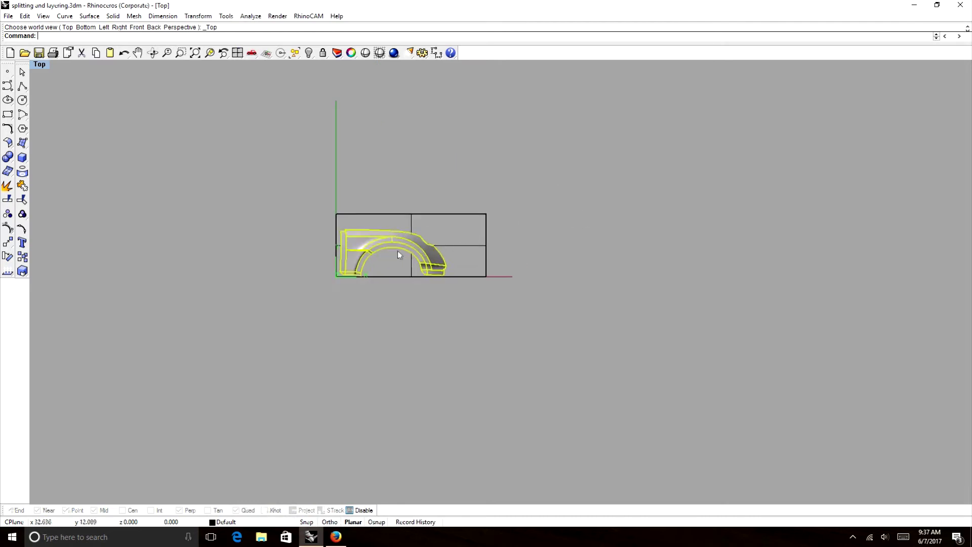
{"action": "left_click_drag", "start_coordinate": [372, 246], "coordinate": [566, 241]}
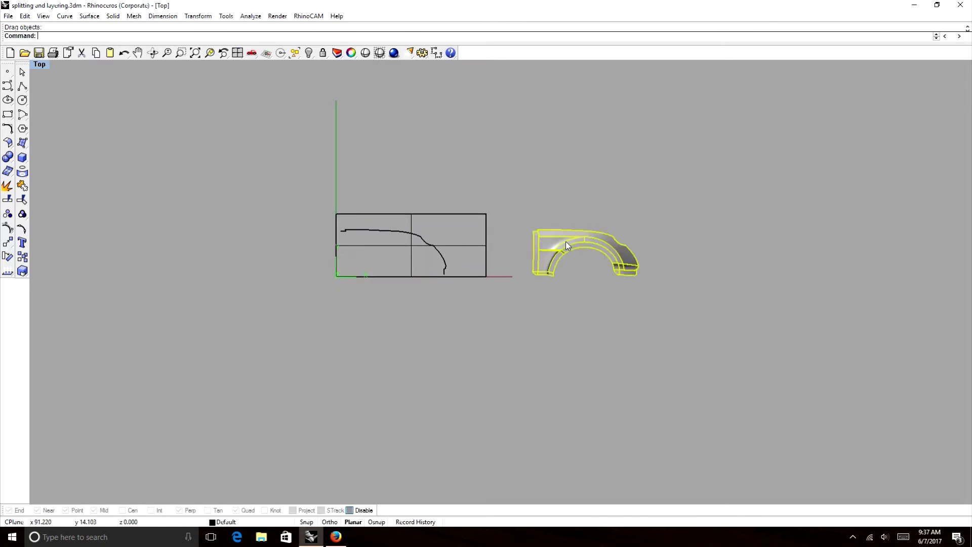
{"action": "left_click", "coordinate": [124, 53]}
Examine the selected cutting surface against the fender in the Top view and from a rotated angle.
{"action": "scroll", "coordinate": [440, 213], "scroll_direction": "up", "scroll_amount": 5}
{"action": "left_click", "coordinate": [316, 172]}
{"action": "scroll", "coordinate": [198, 195], "scroll_direction": "down", "scroll_amount": 4}
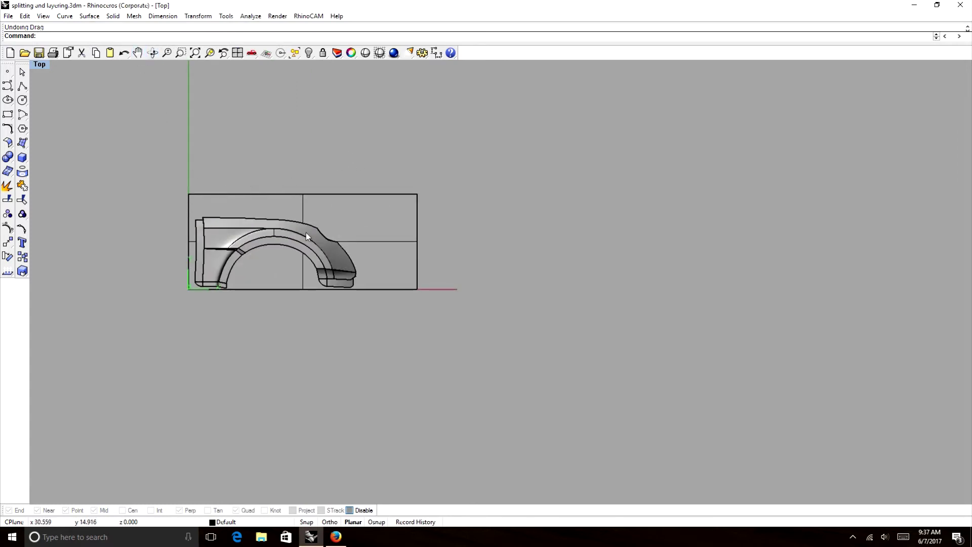
{"action": "left_click", "coordinate": [353, 210]}
{"action": "scroll", "coordinate": [305, 250], "scroll_direction": "up", "scroll_amount": 8}
{"action": "scroll", "coordinate": [285, 134], "scroll_direction": "down", "scroll_amount": 5}
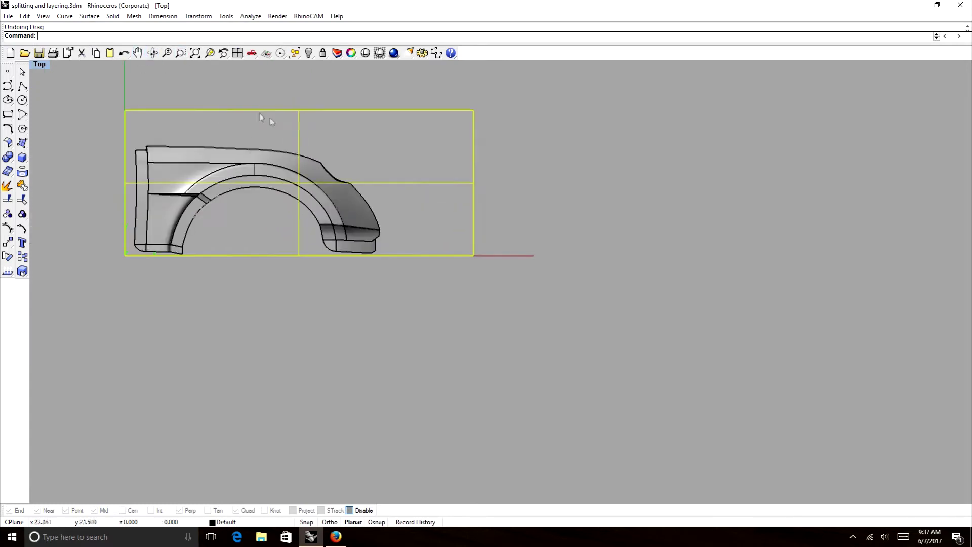
{"action": "scroll", "coordinate": [184, 96], "scroll_direction": "up", "scroll_amount": 2}
{"action": "left_click", "coordinate": [152, 53]}
{"action": "left_click_drag", "start_coordinate": [314, 228], "coordinate": [382, 253]}
{"action": "type", "text": "Top"}
{"action": "key", "text": "Return"}
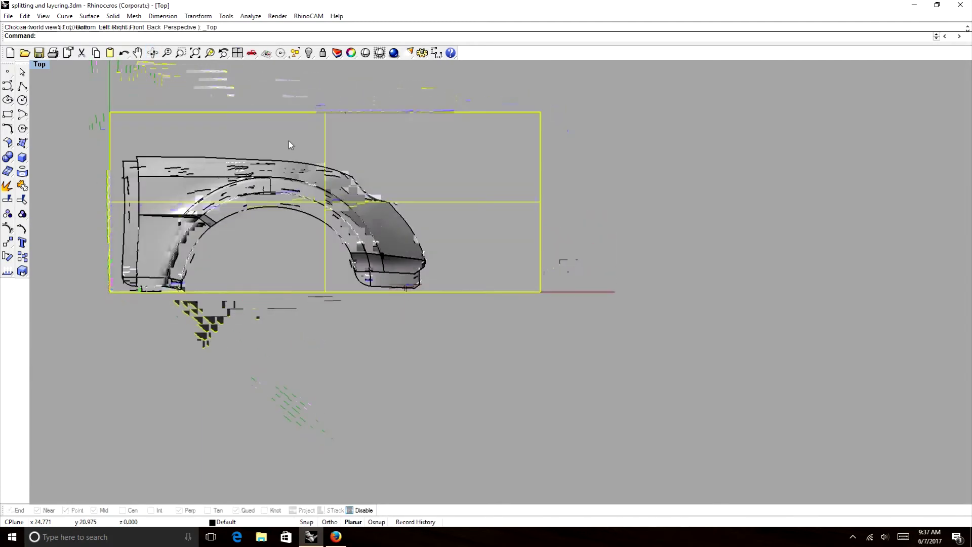
Examine the grouped upper fender pieces and the pieces below the cutting surface from low side angles.
{"action": "left_click", "coordinate": [230, 175]}
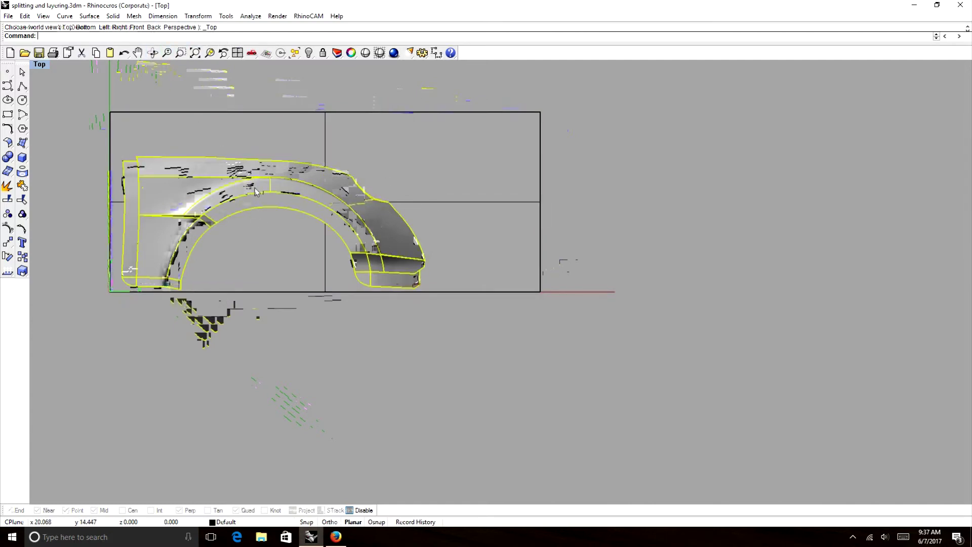
{"action": "left_click", "coordinate": [157, 53]}
{"action": "left_click_drag", "start_coordinate": [330, 296], "coordinate": [209, 154]}
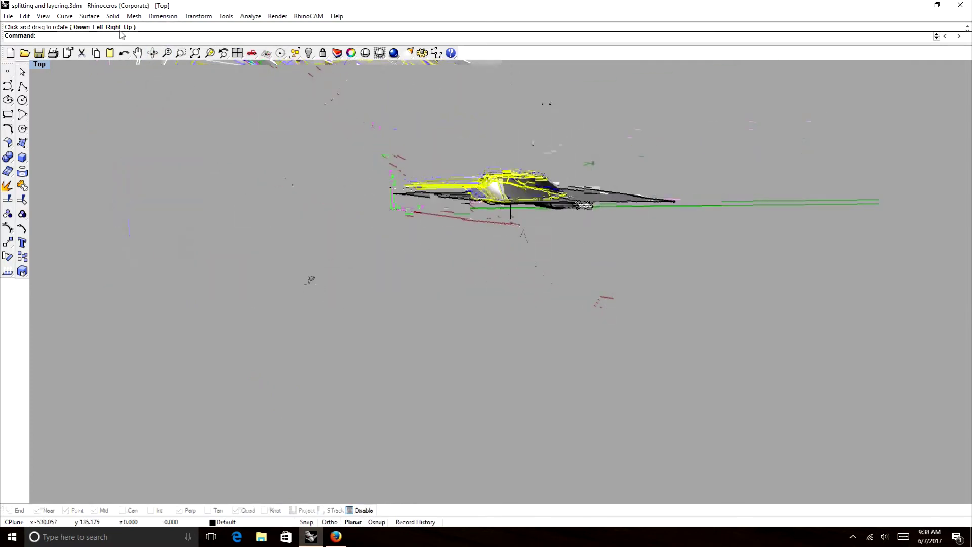
{"action": "left_click", "coordinate": [153, 53]}
{"action": "left_click_drag", "start_coordinate": [365, 162], "coordinate": [385, 180]}
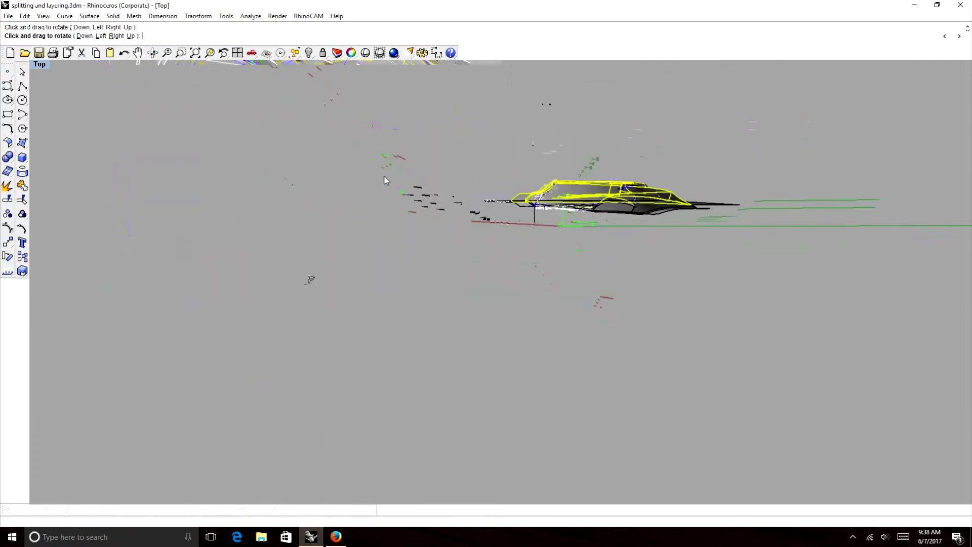
{"action": "scroll", "coordinate": [681, 199], "scroll_direction": "up", "scroll_amount": 10}
{"action": "left_click_drag", "start_coordinate": [658, 294], "coordinate": [503, 235]}
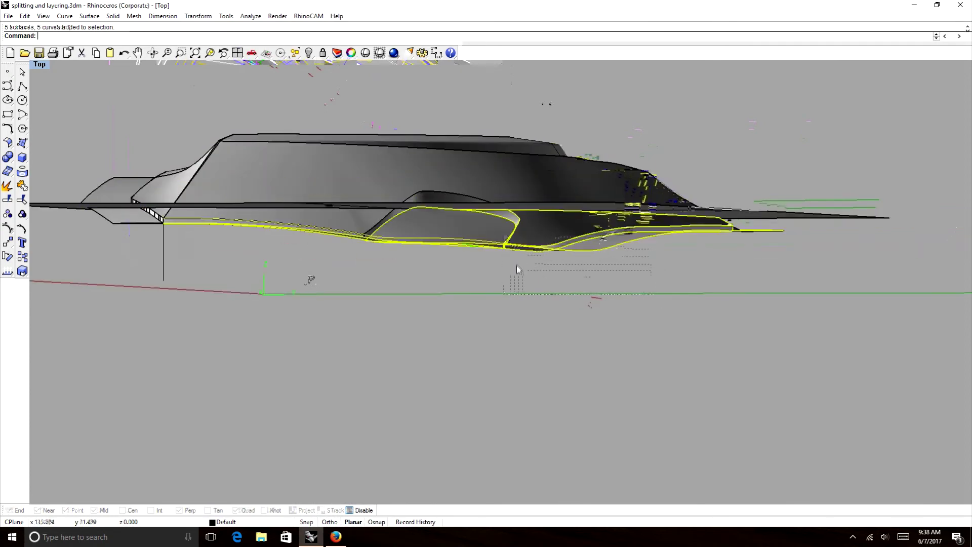
{"action": "scroll", "coordinate": [507, 230], "scroll_direction": "down", "scroll_amount": 15}
{"action": "scroll", "coordinate": [493, 223], "scroll_direction": "up", "scroll_amount": 4}
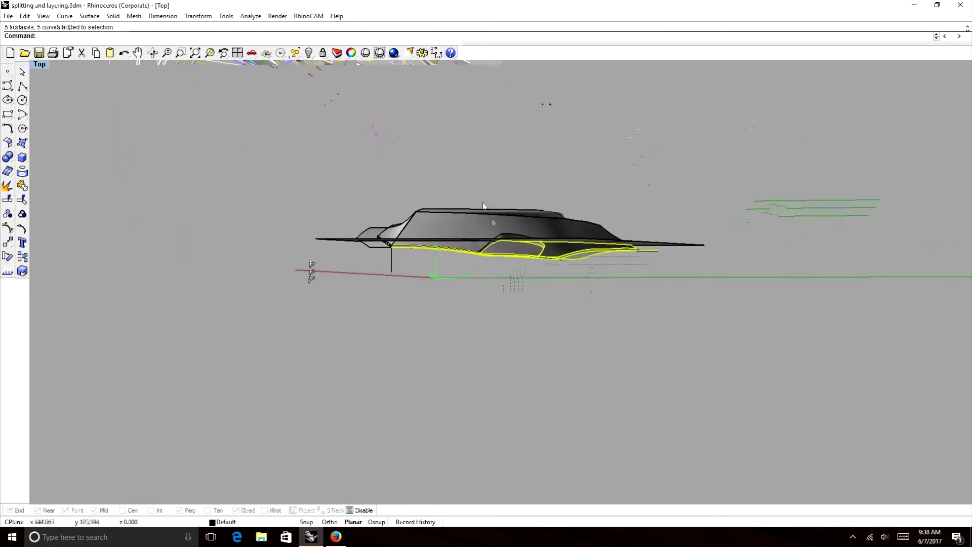
In the Front view, move the grouped upper pieces sideways off the lower ones, and delete the flat cutting surface.
{"action": "left_click", "coordinate": [152, 53]}
{"action": "left_click_drag", "start_coordinate": [446, 263], "coordinate": [588, 242]}
{"action": "type", "text": "front"}
{"action": "key", "text": "Return"}
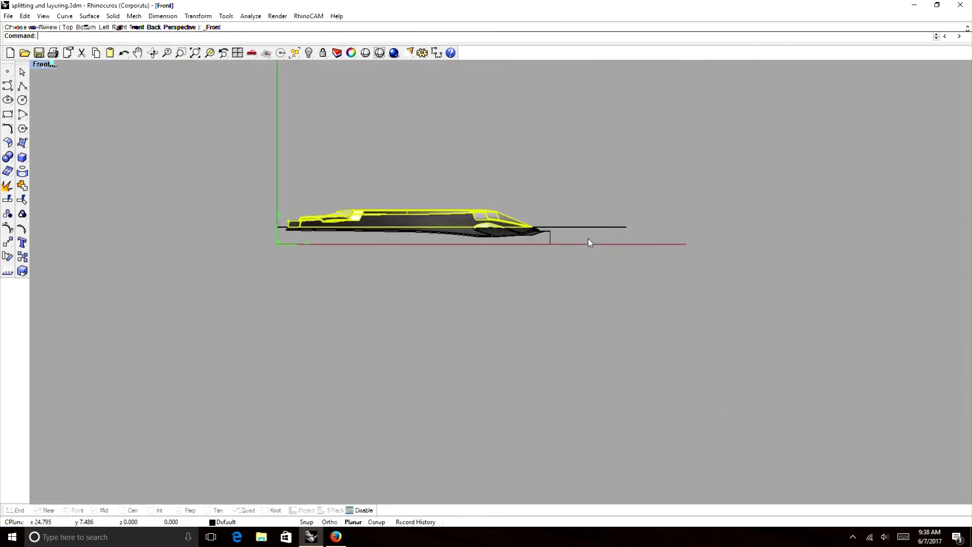
{"action": "left_click_drag", "start_coordinate": [436, 212], "coordinate": [694, 211]}
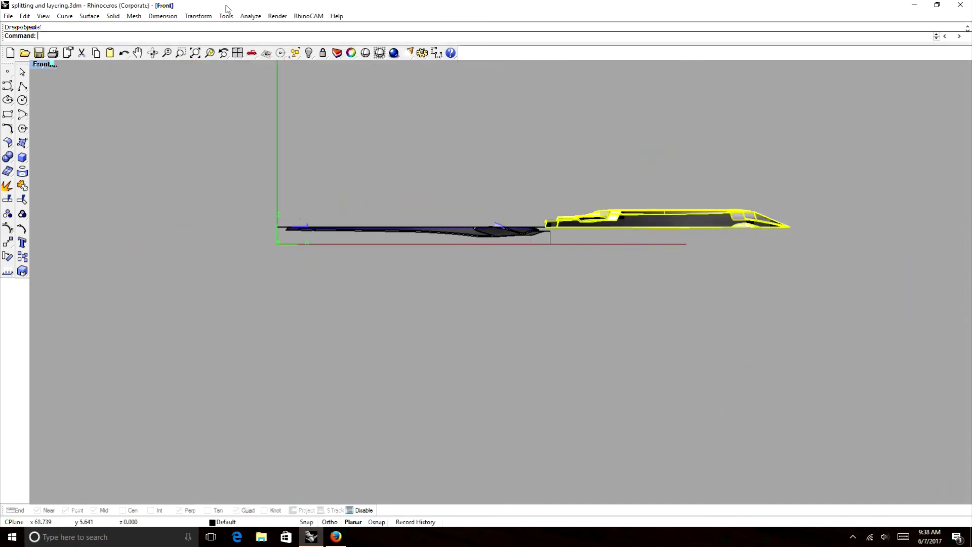
{"action": "left_click", "coordinate": [153, 53]}
{"action": "left_click_drag", "start_coordinate": [379, 213], "coordinate": [497, 252]}
{"action": "left_click", "coordinate": [497, 294]}
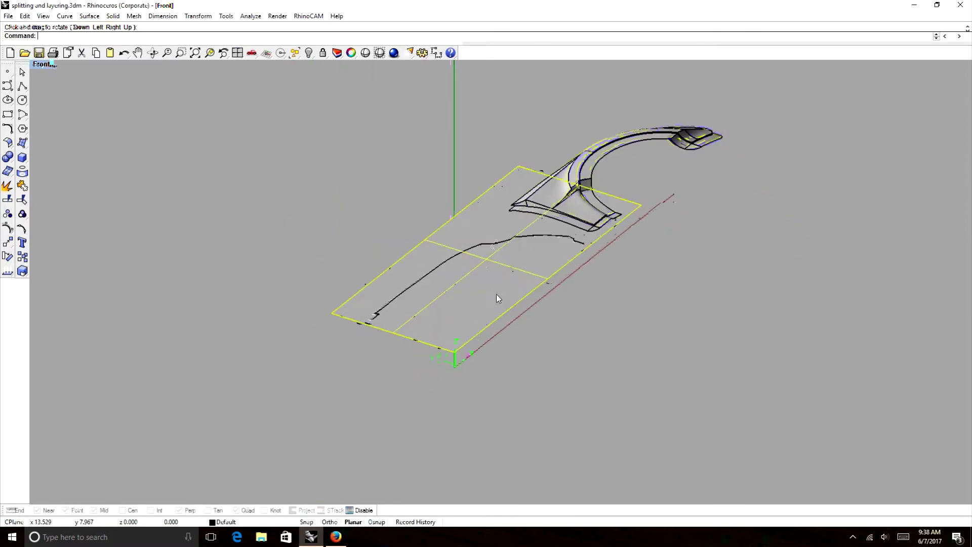
{"action": "key", "text": "Delete"}
Examine the separated upper and lower fender layers from a rotated view, and undo the surface deletion and the move.
{"action": "left_click", "coordinate": [153, 54]}
{"action": "left_click_drag", "start_coordinate": [208, 97], "coordinate": [371, 123]}
{"action": "left_click", "coordinate": [410, 186]}
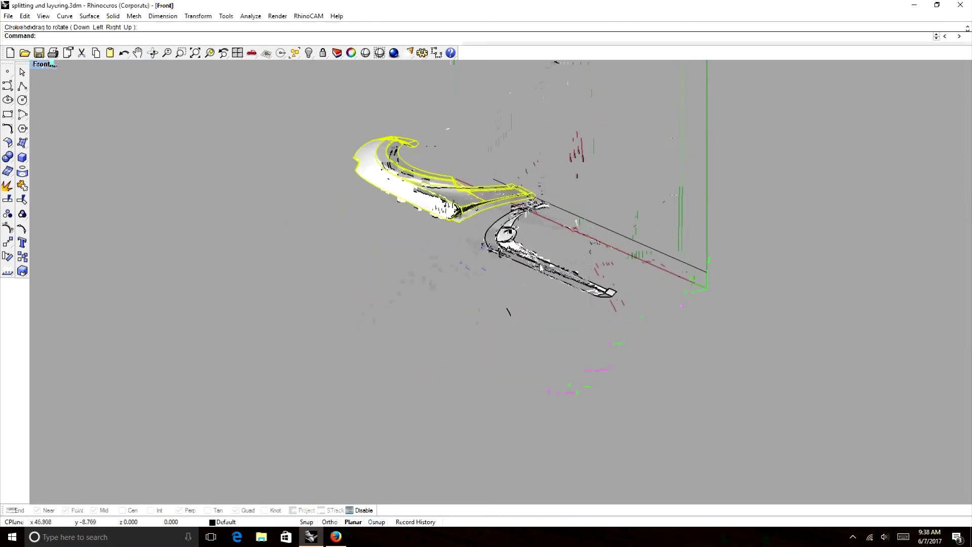
{"action": "left_click", "coordinate": [539, 265]}
{"action": "left_click", "coordinate": [524, 227]}
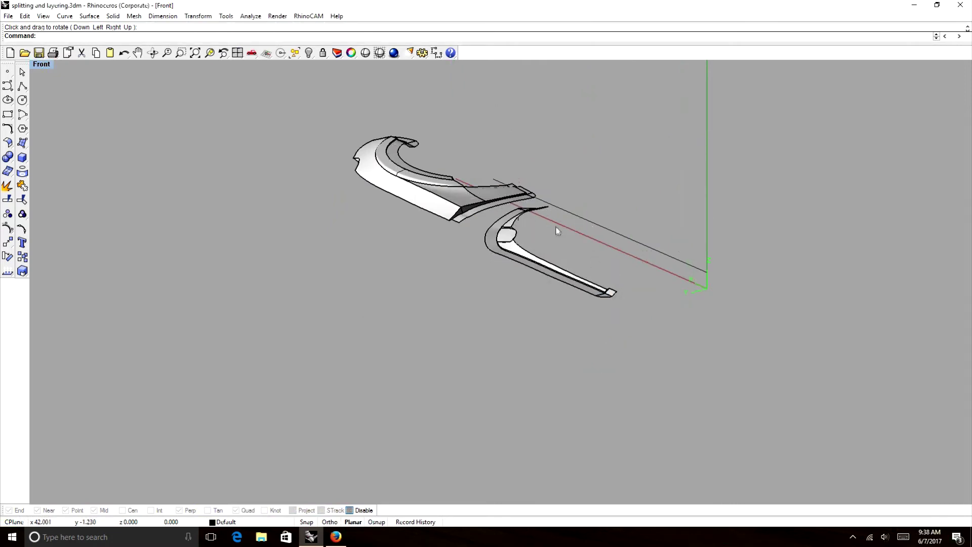
{"action": "left_click", "coordinate": [124, 53]}
{"action": "left_click", "coordinate": [123, 53]}
{"action": "left_click", "coordinate": [581, 169]}
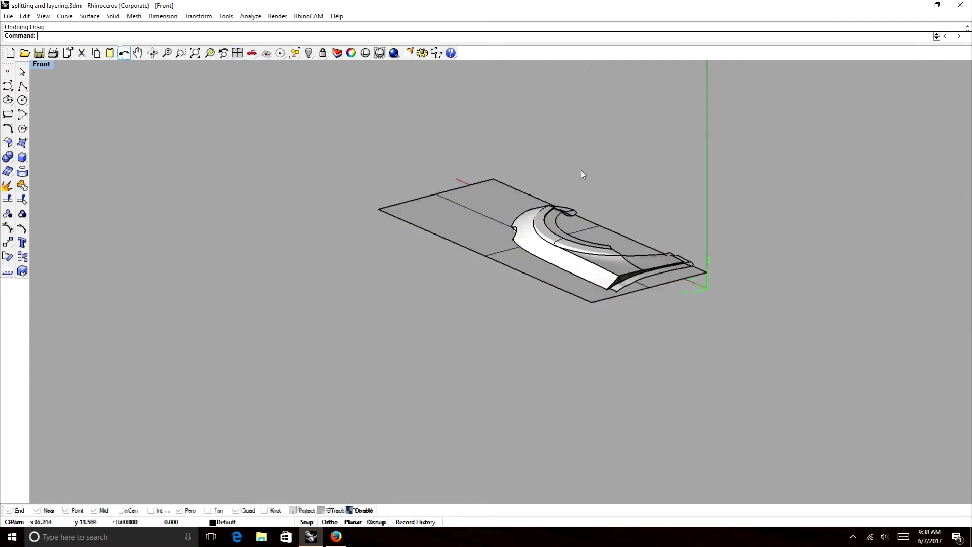
In the Top view, trace the whole outline of the upper fender, including the wheel arch, with a degree 3 control point curve.
{"action": "type", "text": "Top"}
{"action": "key", "text": "Return"}
{"action": "scroll", "coordinate": [581, 168], "scroll_direction": "down", "scroll_amount": 3}
{"action": "scroll", "coordinate": [554, 150], "scroll_direction": "up", "scroll_amount": 5}
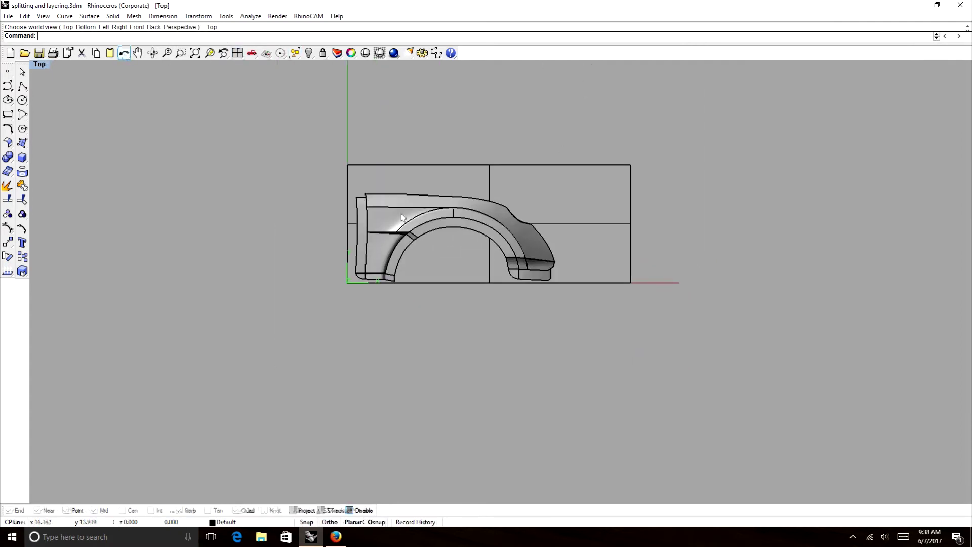
{"action": "left_click", "coordinate": [8, 86]}
{"action": "left_click", "coordinate": [428, 190]}
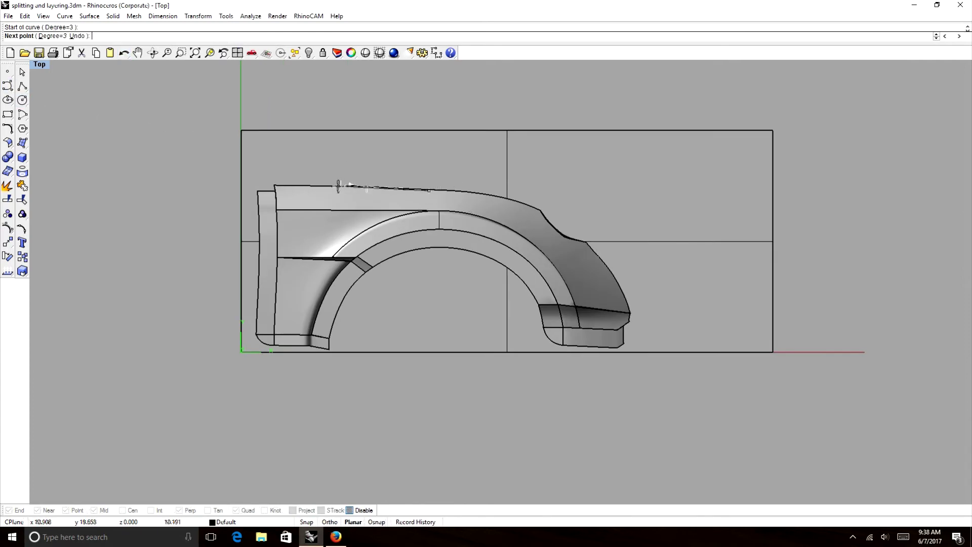
{"action": "left_click", "coordinate": [338, 186]}
{"action": "left_click", "coordinate": [293, 186]}
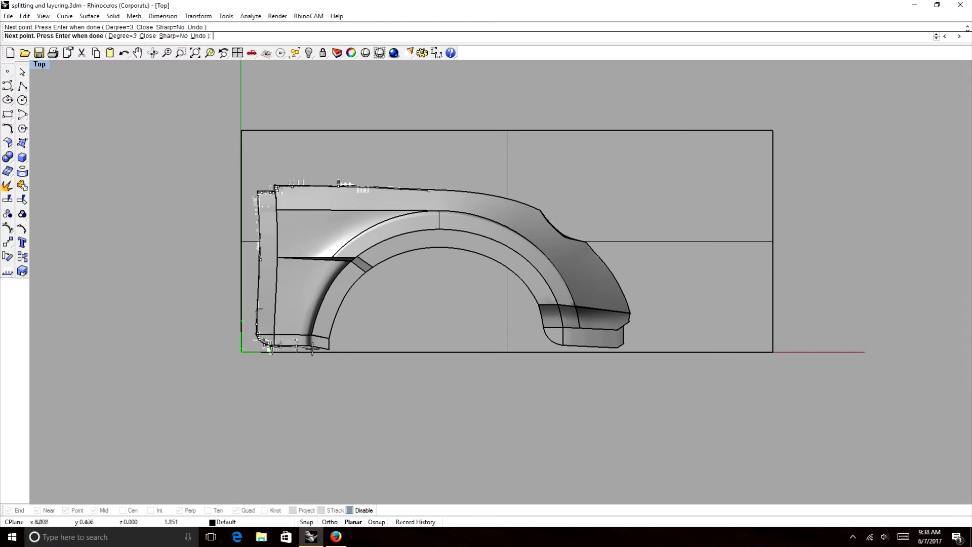
{"action": "scroll", "coordinate": [572, 177], "scroll_direction": "up", "scroll_amount": 4}
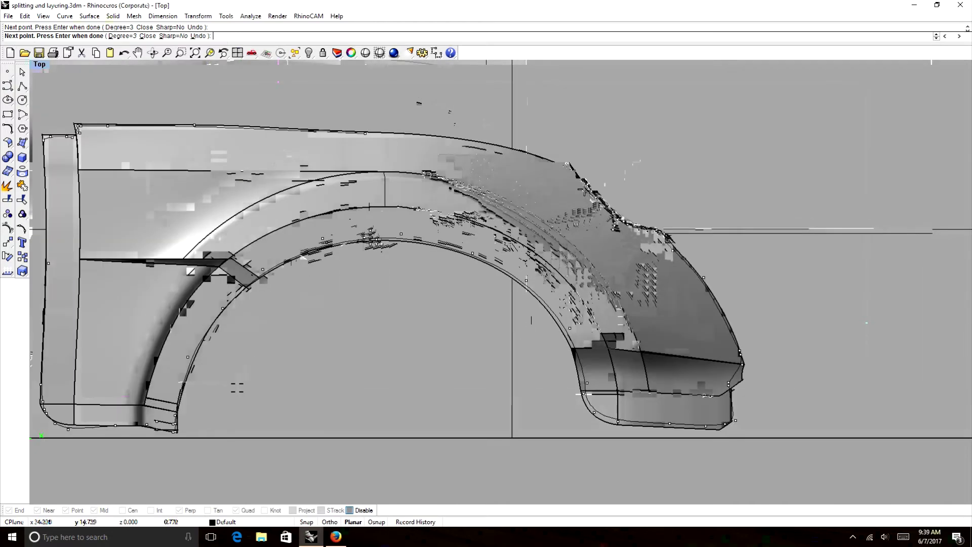
{"action": "left_click", "coordinate": [573, 172]}
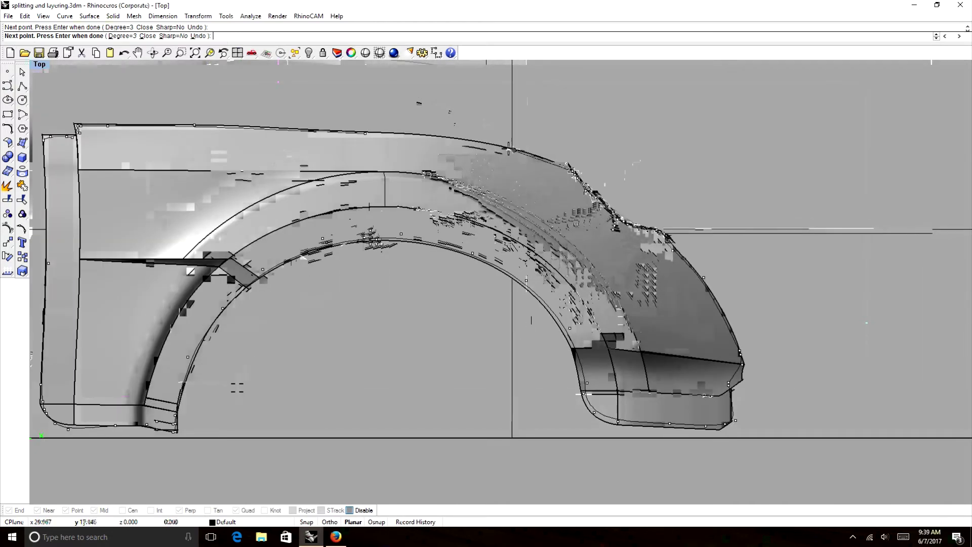
{"action": "left_click", "coordinate": [512, 150]}
{"action": "left_click", "coordinate": [483, 144]}
{"action": "key", "text": "Return"}
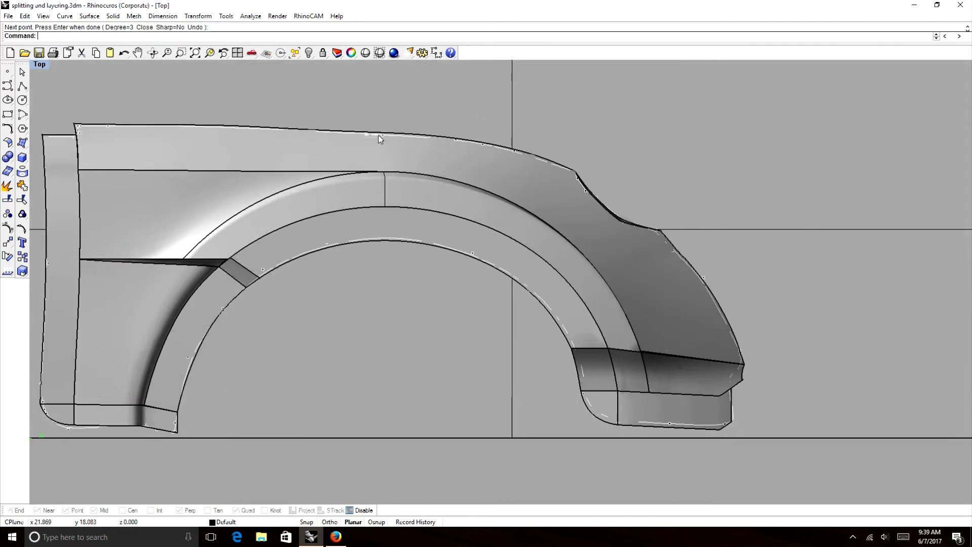
Check the traced outline and the fender edges in Wireframe display, and return to Shaded display.
{"action": "scroll", "coordinate": [378, 134], "scroll_direction": "down", "scroll_amount": 4}
{"action": "right_click", "coordinate": [35, 67]}
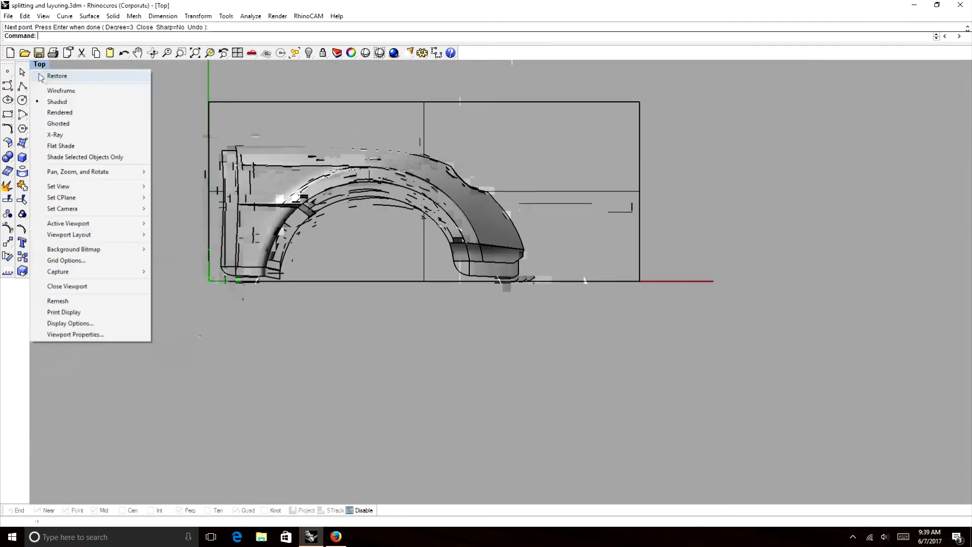
{"action": "left_click", "coordinate": [53, 91]}
{"action": "scroll", "coordinate": [466, 158], "scroll_direction": "up", "scroll_amount": 8}
{"action": "scroll", "coordinate": [436, 156], "scroll_direction": "down", "scroll_amount": 10}
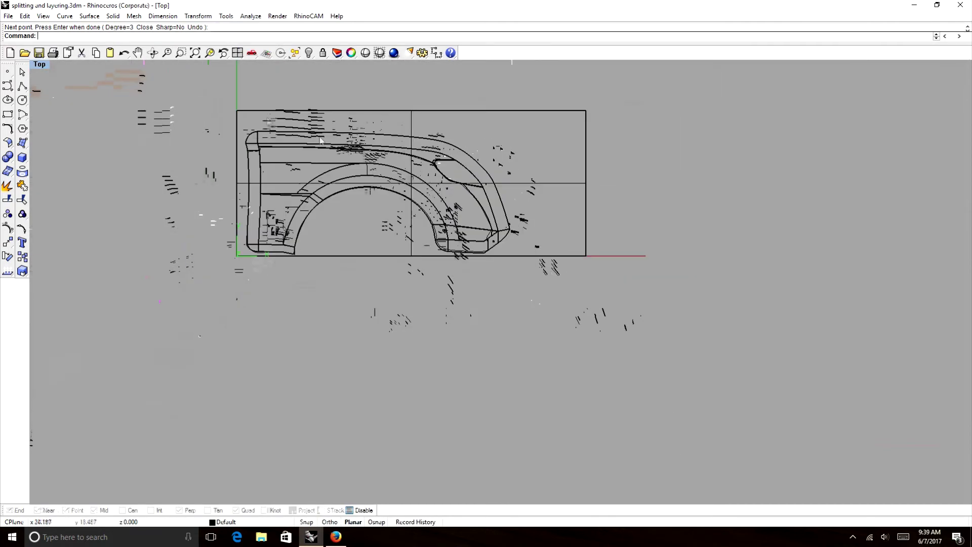
{"action": "right_click", "coordinate": [41, 65]}
{"action": "left_click", "coordinate": [85, 102]}
{"action": "scroll", "coordinate": [433, 172], "scroll_direction": "up", "scroll_amount": 2}
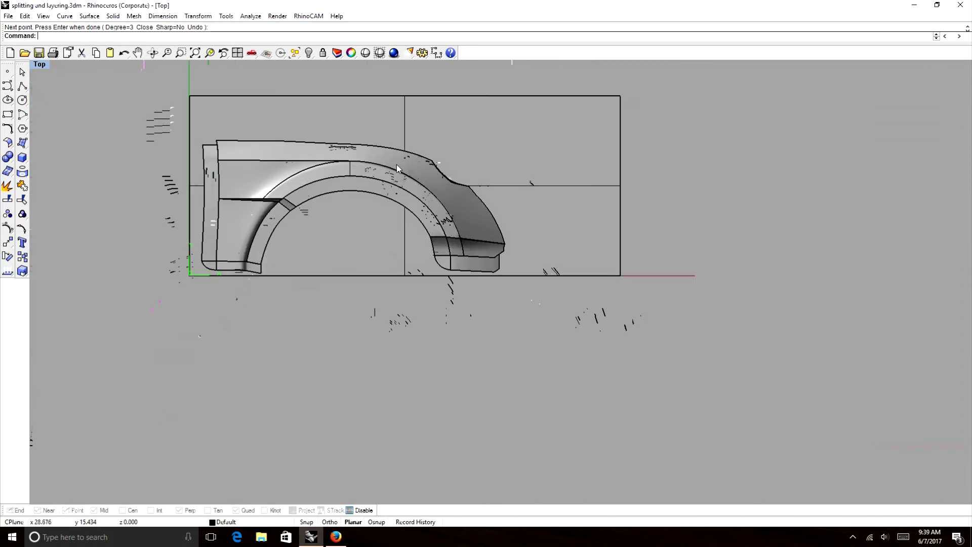
Move the grouped upper fender pieces beside the cutting surface in the Top view, and set the viewport to Wireframe.
{"action": "left_click", "coordinate": [299, 167]}
{"action": "scroll", "coordinate": [288, 165], "scroll_direction": "down", "scroll_amount": 8}
{"action": "scroll", "coordinate": [325, 170], "scroll_direction": "up", "scroll_amount": 8}
{"action": "left_click_drag", "start_coordinate": [370, 163], "coordinate": [861, 163]}
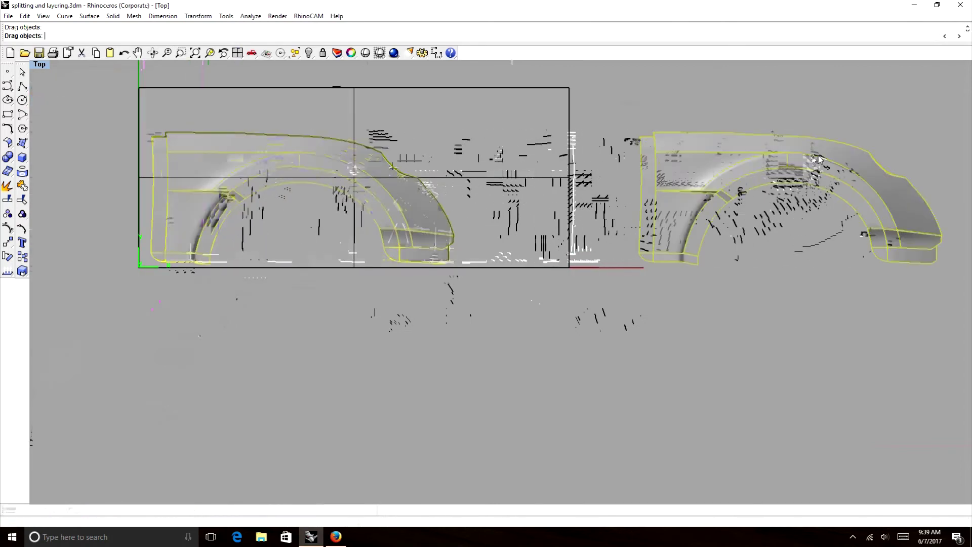
{"action": "left_click", "coordinate": [39, 65]}
{"action": "left_click", "coordinate": [76, 90]}
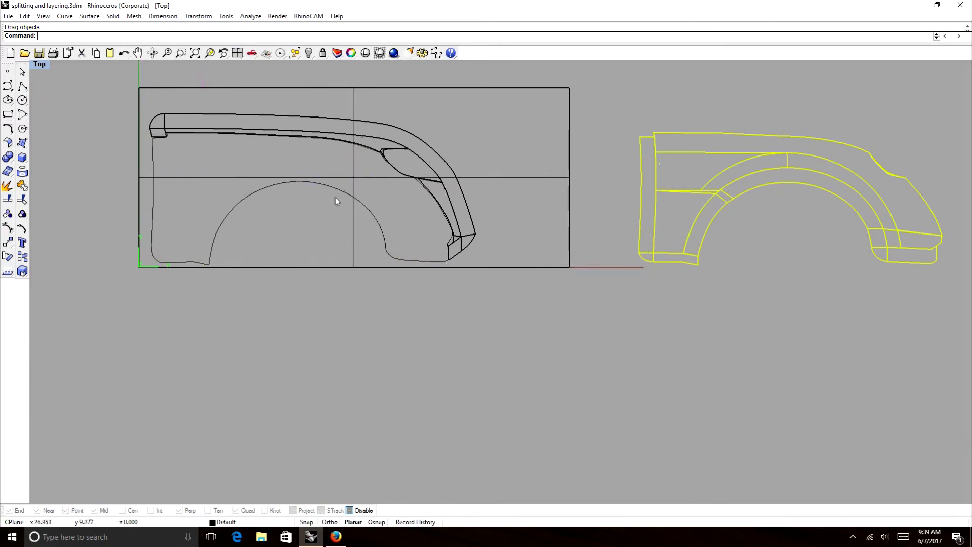
Split the flat cutting surface with the traced outline curve, and delete the portion outside the outline.
{"action": "left_click", "coordinate": [490, 90]}
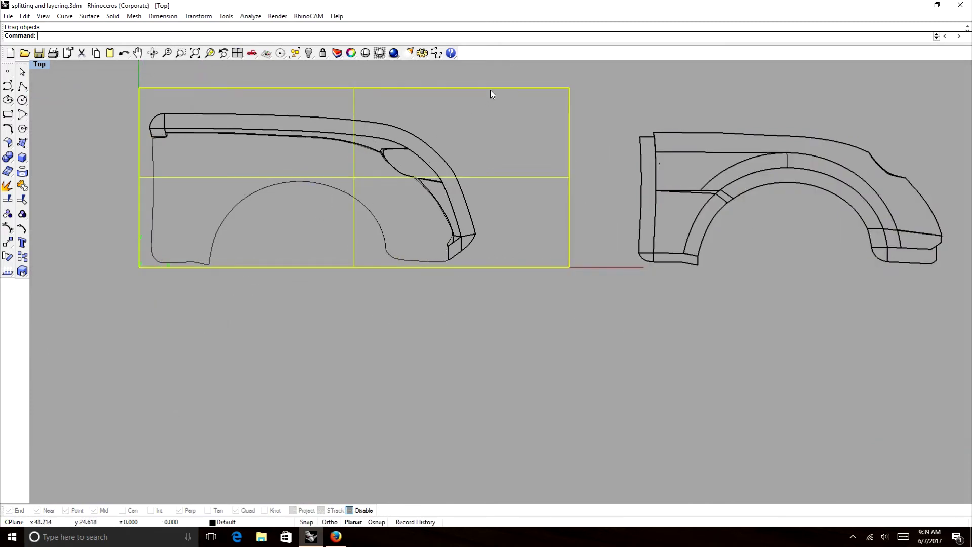
{"action": "type", "text": "split"}
{"action": "key", "text": "Return"}
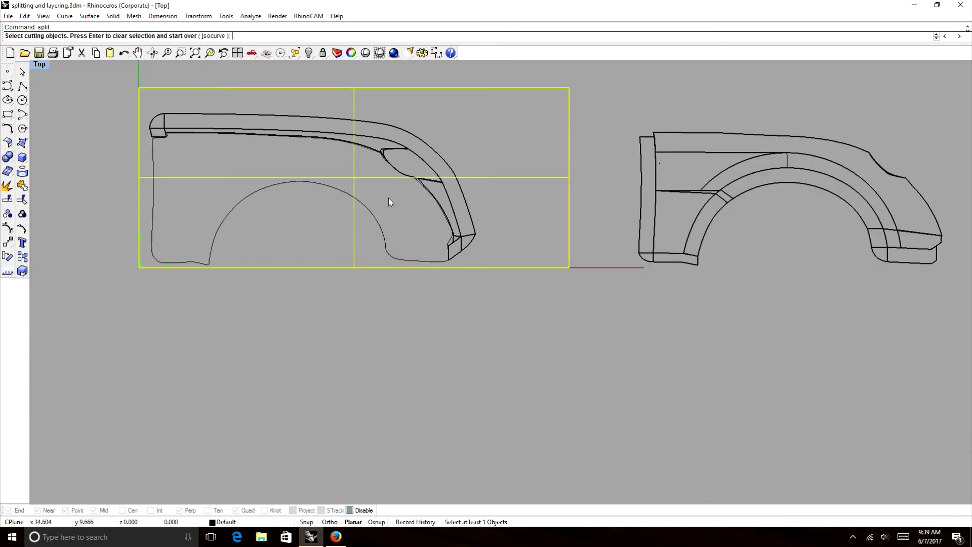
{"action": "left_click", "coordinate": [361, 205]}
{"action": "key", "text": "Return"}
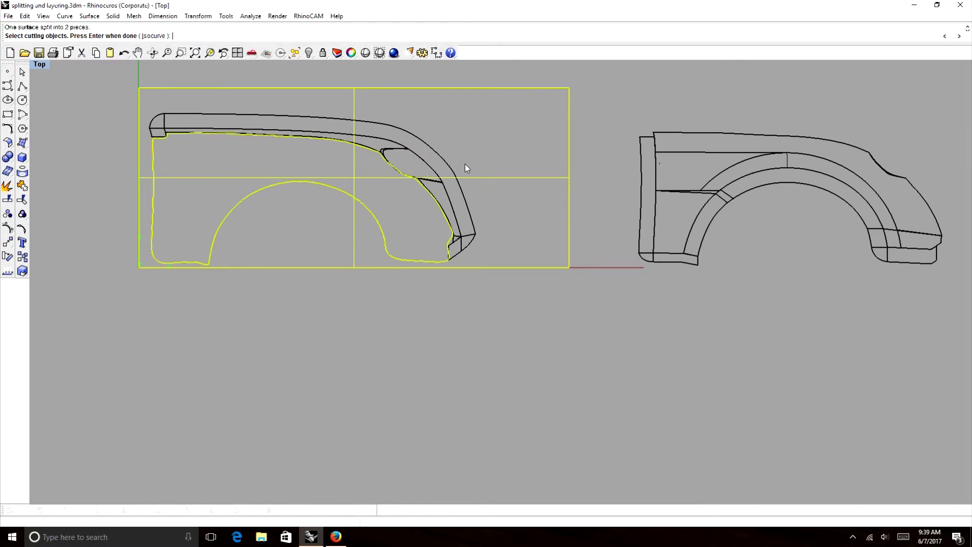
{"action": "left_click", "coordinate": [567, 110]}
{"action": "key", "text": "Delete"}
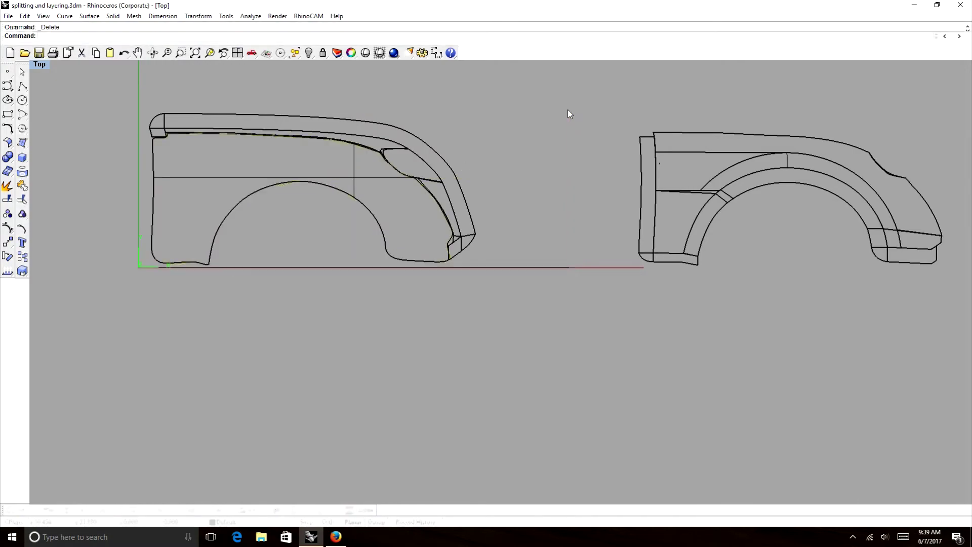
Set the viewport to Shaded and examine how the fender-shaped flat surface fits the lower layer from rotated views.
{"action": "left_click", "coordinate": [152, 53]}
{"action": "mouse_move", "coordinate": [529, 266]}
{"action": "left_mouse_down"}
{"action": "mouse_move", "coordinate": [430, 211]}
{"action": "mouse_move", "coordinate": [521, 198]}
{"action": "mouse_move", "coordinate": [529, 226]}
{"action": "left_mouse_up"}
{"action": "left_click", "coordinate": [40, 64]}
{"action": "left_click", "coordinate": [57, 99]}
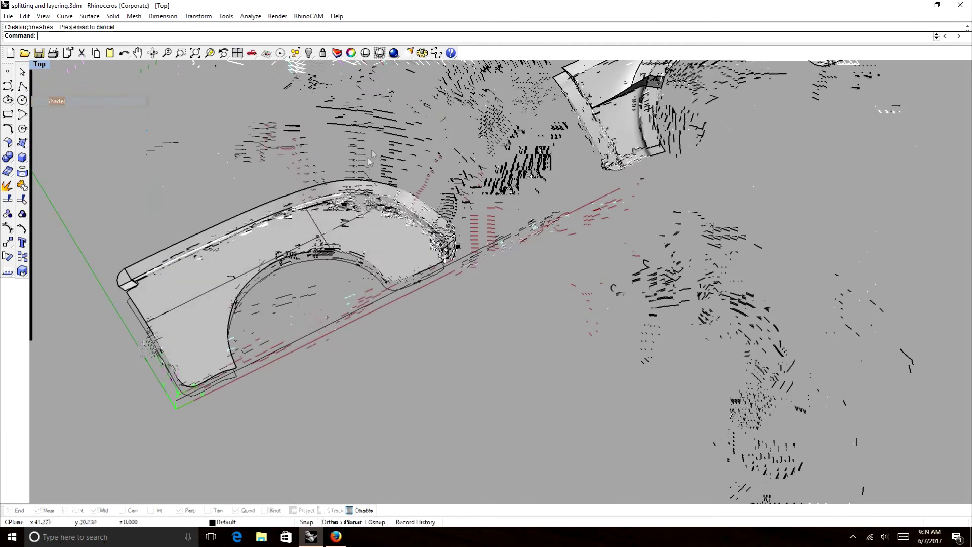
{"action": "left_click", "coordinate": [181, 53]}
{"action": "left_click", "coordinate": [152, 52]}
{"action": "left_click_drag", "start_coordinate": [302, 287], "coordinate": [472, 225]}
{"action": "scroll", "coordinate": [471, 255], "scroll_direction": "up", "scroll_amount": 12}
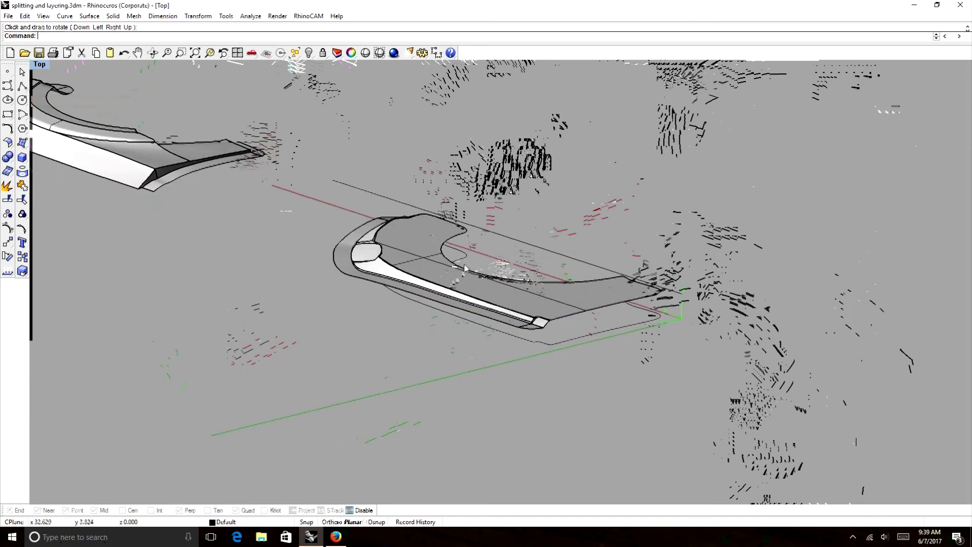
{"action": "left_click", "coordinate": [439, 283]}
{"action": "scroll", "coordinate": [384, 310], "scroll_direction": "down", "scroll_amount": 6}
{"action": "scroll", "coordinate": [503, 212], "scroll_direction": "up", "scroll_amount": 2}
{"action": "left_click", "coordinate": [233, 161]}
{"action": "left_click", "coordinate": [408, 250]}
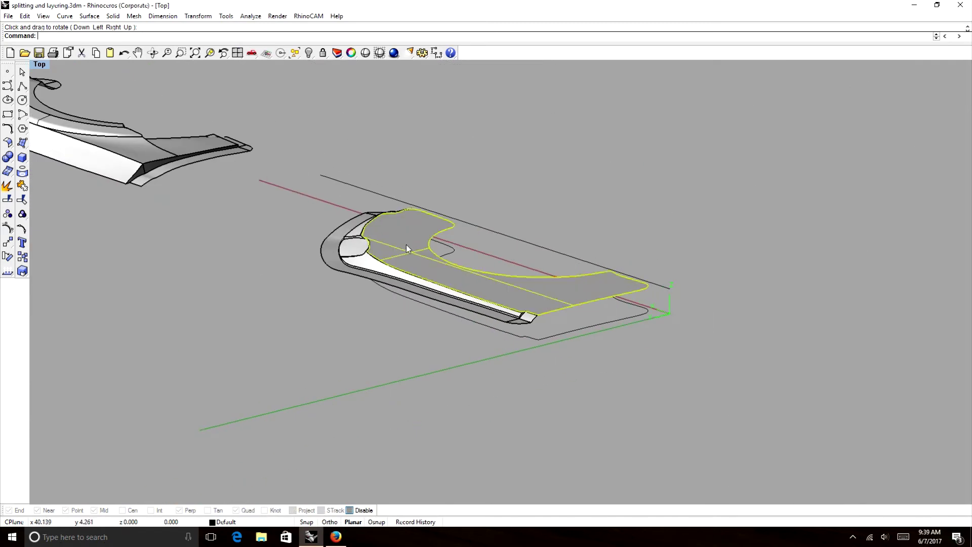
Examine the capped lower layer beside the upper layer from a rotated view, and return to the Top view.
{"action": "scroll", "coordinate": [413, 208], "scroll_direction": "down", "scroll_amount": 8}
{"action": "scroll", "coordinate": [413, 208], "scroll_direction": "up", "scroll_amount": 6}
{"action": "left_click", "coordinate": [234, 179]}
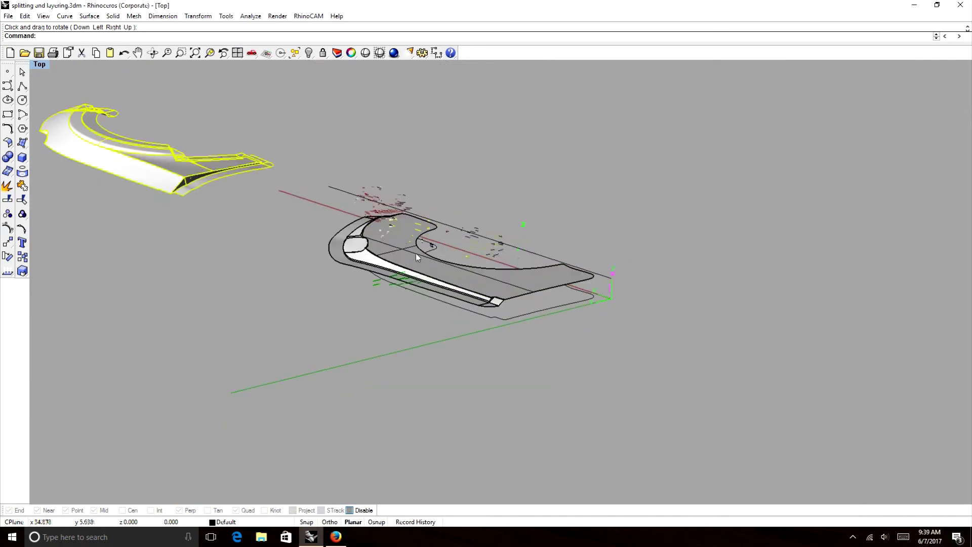
{"action": "scroll", "coordinate": [506, 305], "scroll_direction": "up", "scroll_amount": 6}
{"action": "scroll", "coordinate": [390, 285], "scroll_direction": "down", "scroll_amount": 8}
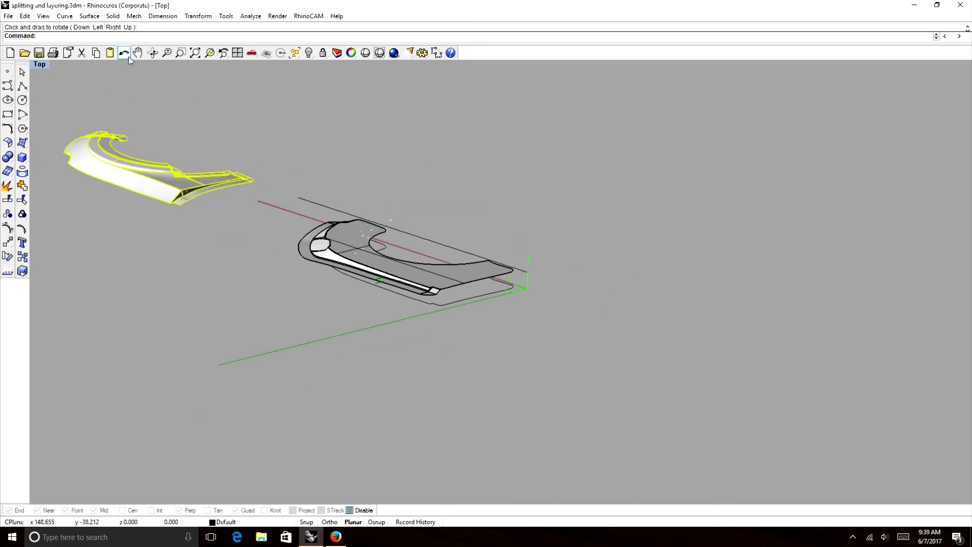
{"action": "left_click", "coordinate": [152, 52]}
{"action": "left_click_drag", "start_coordinate": [374, 280], "coordinate": [287, 279]}
{"action": "type", "text": "top"}
{"action": "key", "text": "Return"}
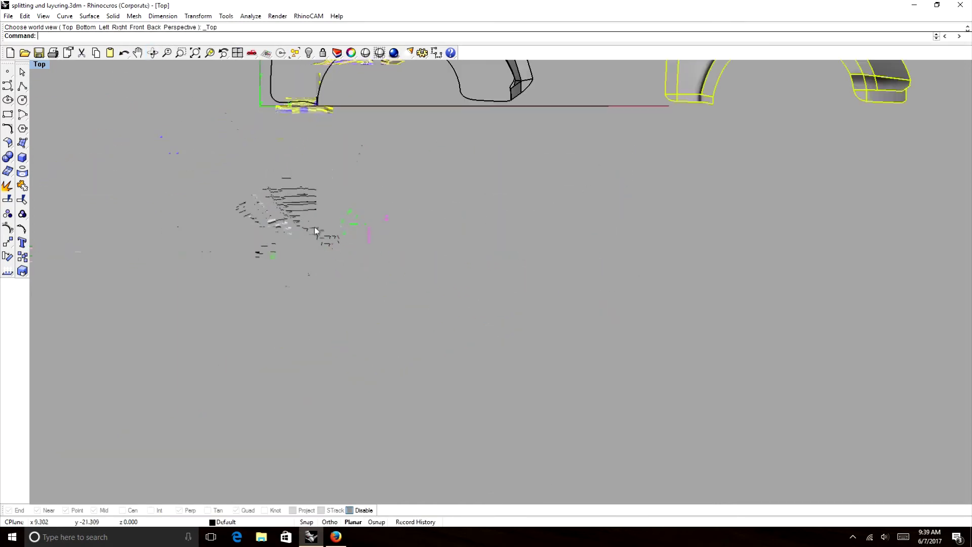
Draw a rectangle about 60 by 34 around the lower fender layer, with one corner at the origin.
{"action": "scroll", "coordinate": [314, 227], "scroll_direction": "down", "scroll_amount": 10}
{"action": "left_click", "coordinate": [408, 134]}
{"action": "scroll", "coordinate": [380, 132], "scroll_direction": "up", "scroll_amount": 8}
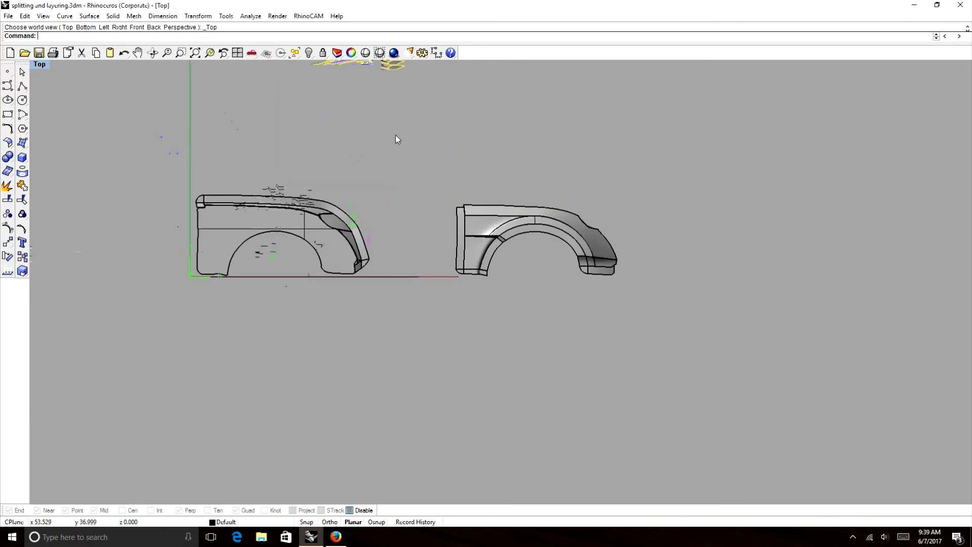
{"action": "left_click", "coordinate": [7, 114]}
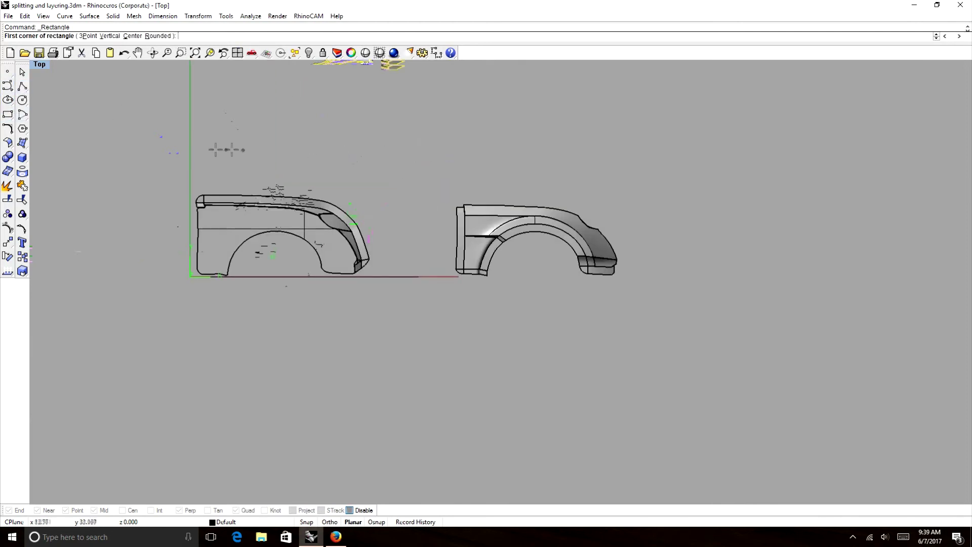
{"action": "left_click", "coordinate": [190, 146]}
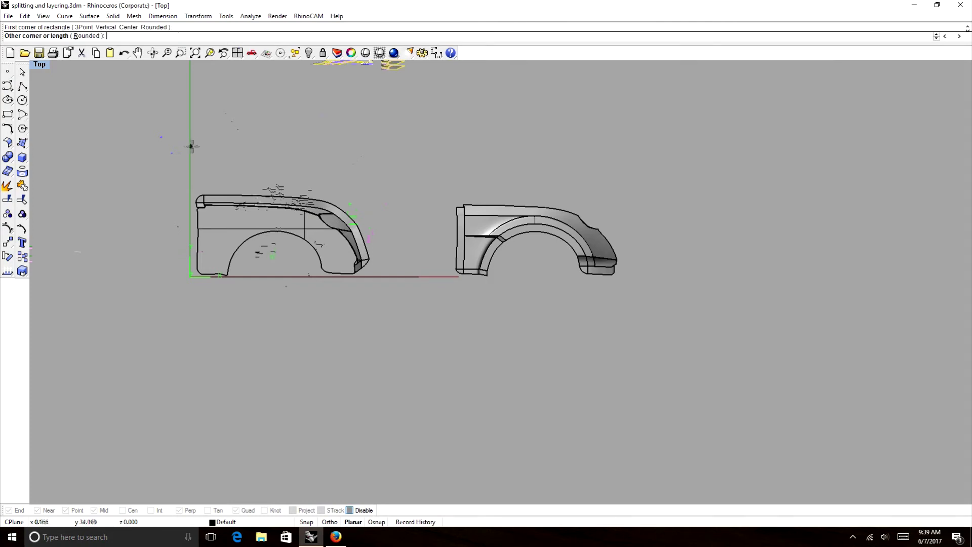
{"action": "left_click", "coordinate": [420, 277]}
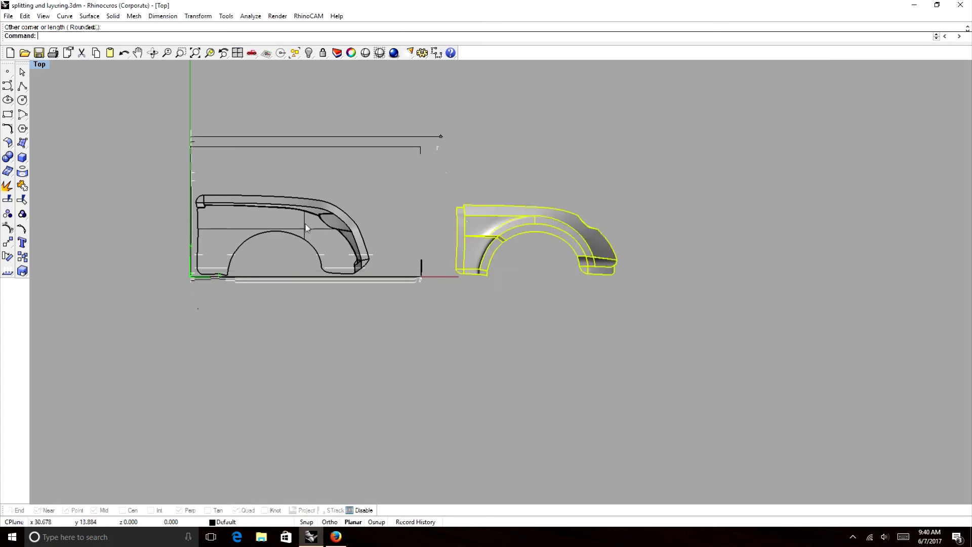
Group the lower-layer pieces, and move the group into the rectangle's upper corner opposite the origin.
{"action": "left_click", "coordinate": [370, 195]}
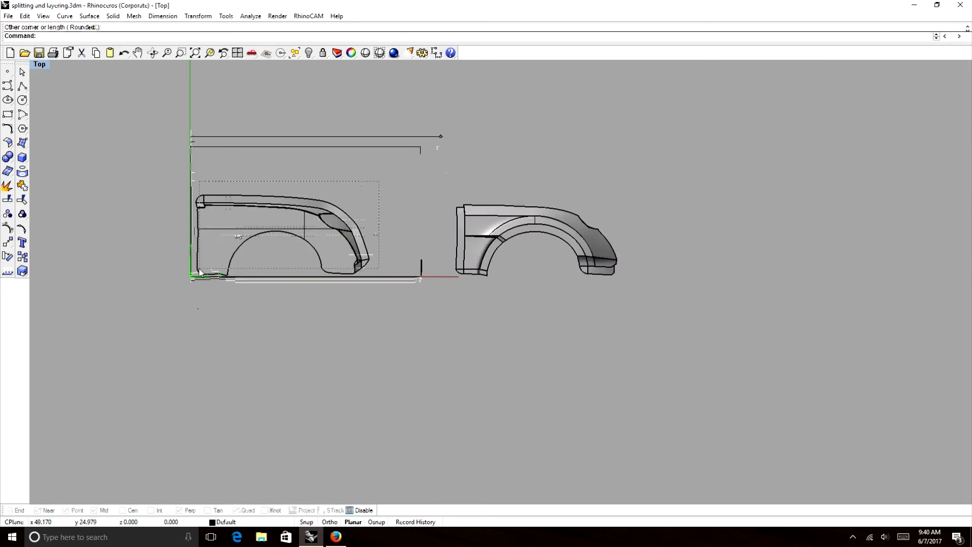
{"action": "left_click_drag", "start_coordinate": [200, 272], "coordinate": [197, 273]}
{"action": "key", "text": "ctrl+g"}
{"action": "scroll", "coordinate": [382, 215], "scroll_direction": "down", "scroll_amount": 8}
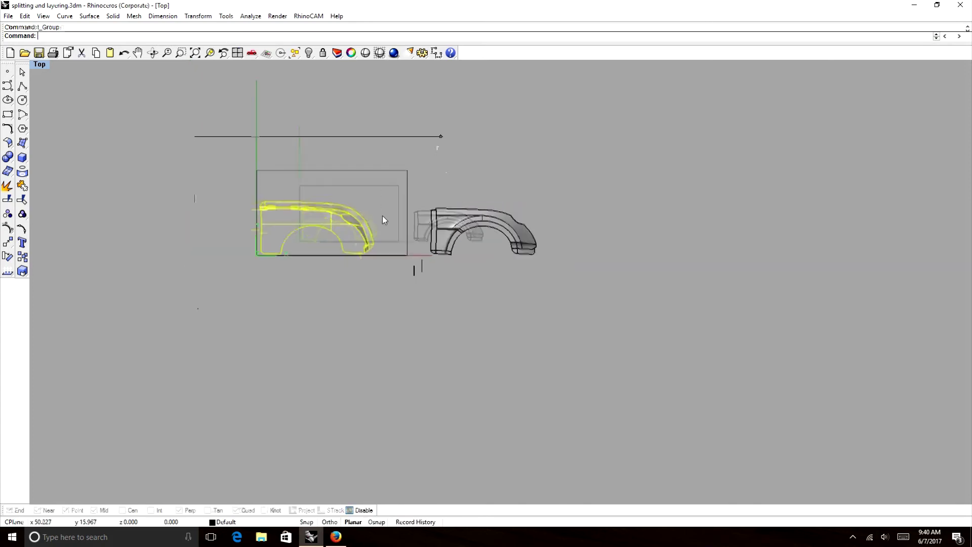
{"action": "left_click", "coordinate": [436, 156]}
{"action": "scroll", "coordinate": [388, 201], "scroll_direction": "up", "scroll_amount": 8}
{"action": "left_click_drag", "start_coordinate": [295, 241], "coordinate": [346, 200]}
{"action": "key", "text": "Escape"}
Move the upper fender layer into the rectangle's corner at the origin, below the lower layer.
{"action": "left_click", "coordinate": [528, 233]}
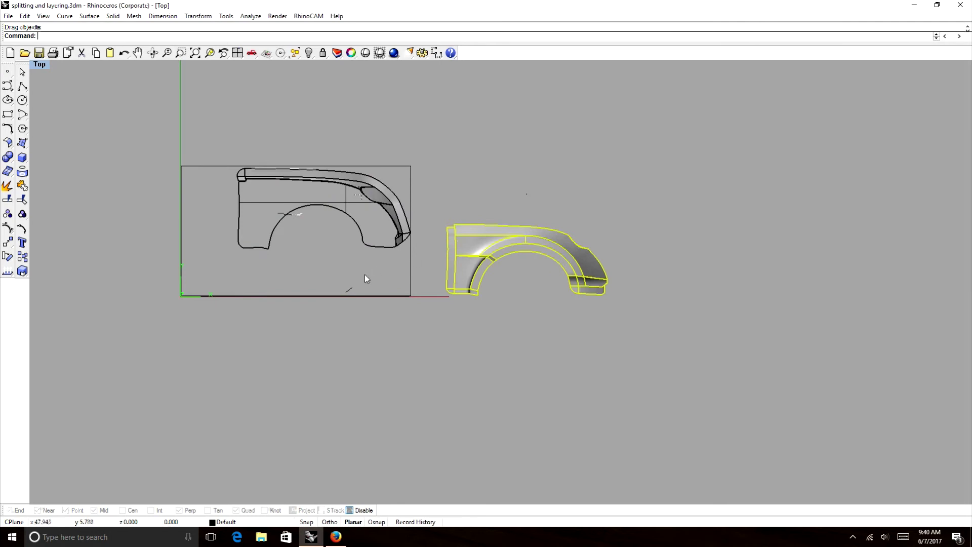
{"action": "key", "text": "Delete"}
{"action": "left_click", "coordinate": [494, 256]}
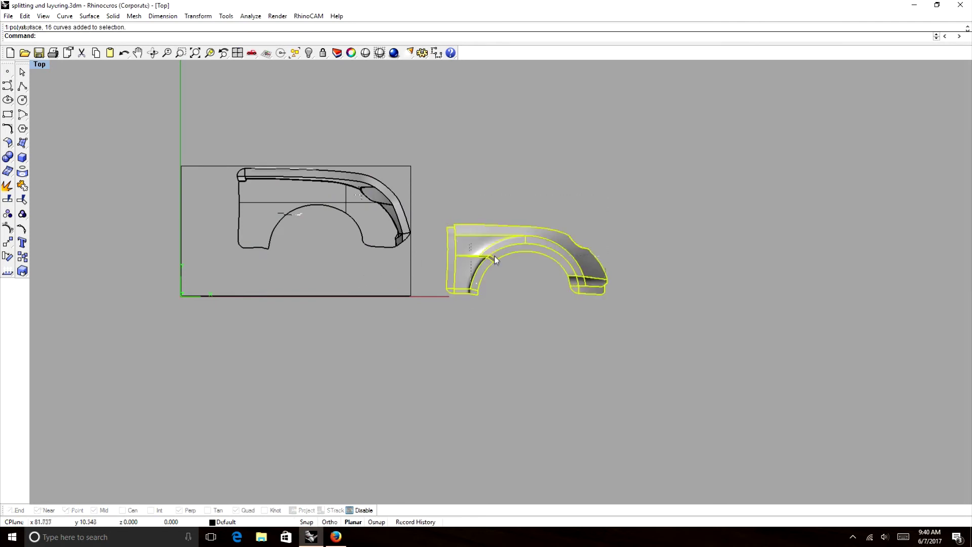
{"action": "left_click_drag", "start_coordinate": [494, 256], "coordinate": [211, 272]}
{"action": "scroll", "coordinate": [299, 232], "scroll_direction": "up", "scroll_amount": 3}
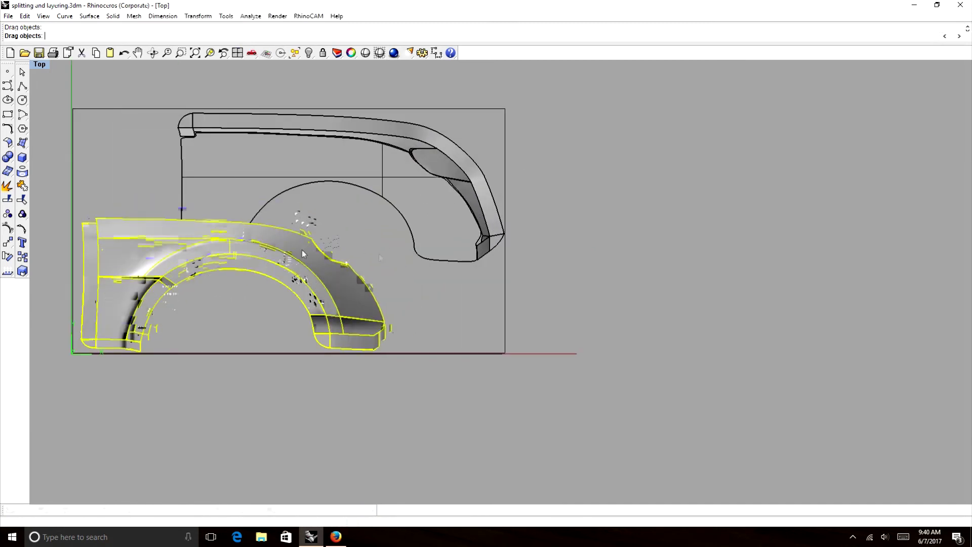
Ungroup the lower-layer pieces, and check the flat cap and the upper layer as separate selections.
{"action": "left_click", "coordinate": [358, 176]}
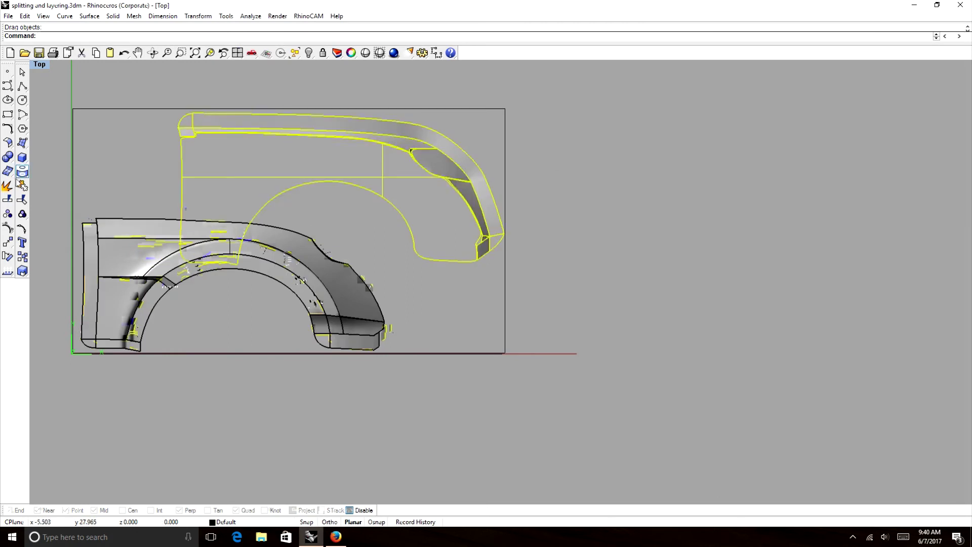
{"action": "right_click", "coordinate": [8, 213]}
{"action": "left_click", "coordinate": [266, 176]}
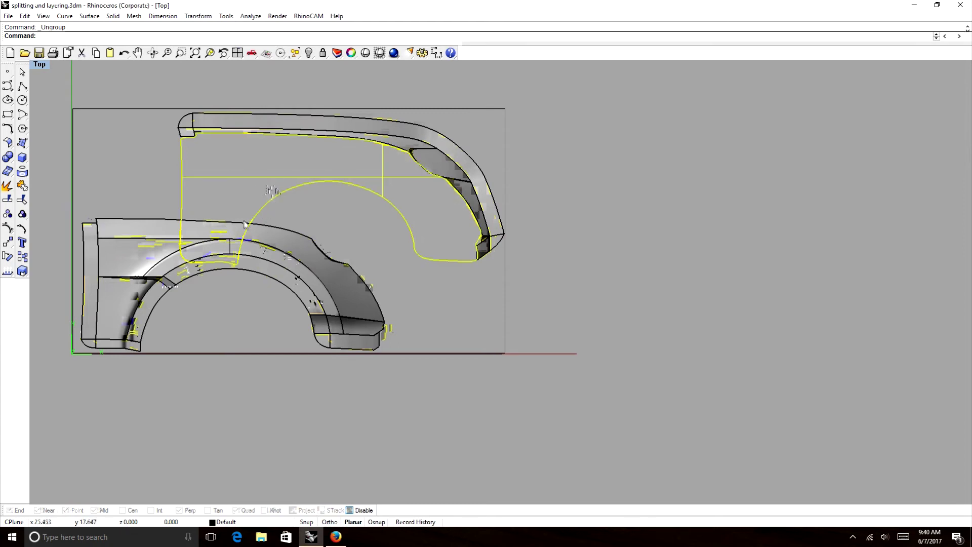
{"action": "left_click", "coordinate": [301, 251]}
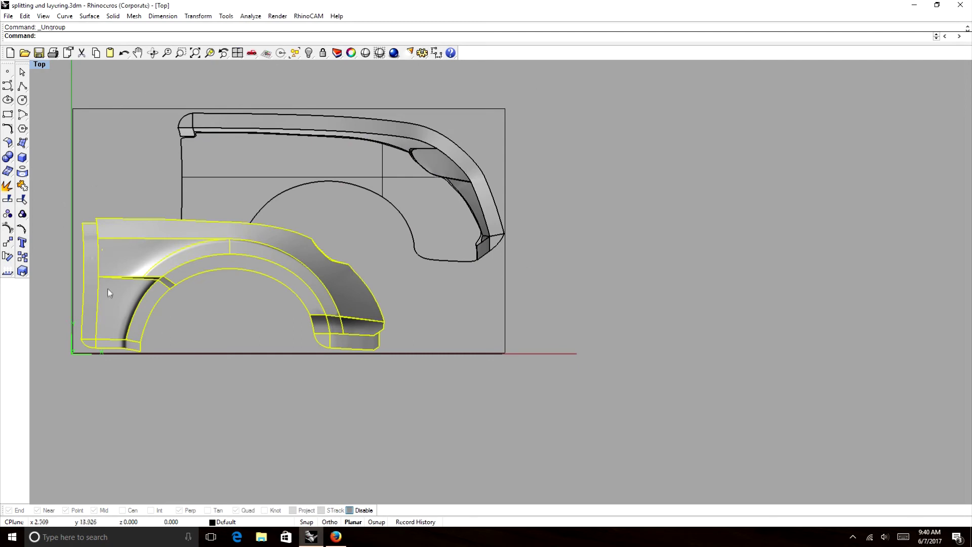
{"action": "left_click", "coordinate": [657, 137]}
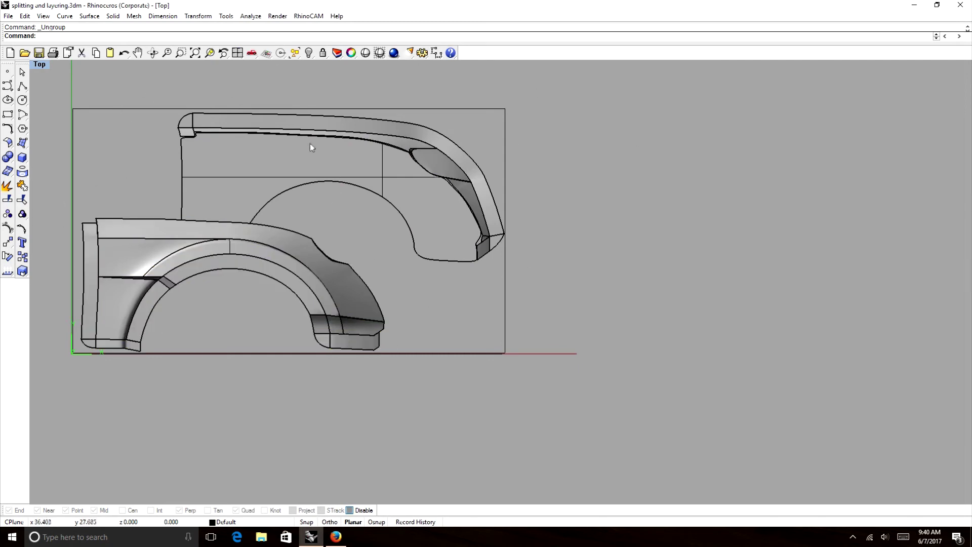
Rotate the upper fender layer 180 degrees, and move it back inside the rectangle beneath the lower layer.
{"action": "left_click", "coordinate": [266, 264]}
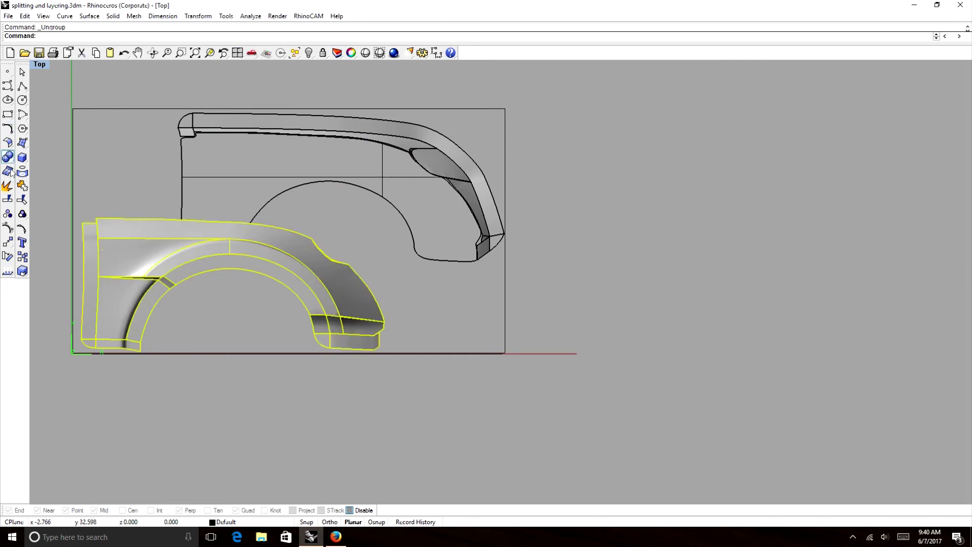
{"action": "left_click", "coordinate": [8, 256]}
{"action": "left_click", "coordinate": [115, 319]}
{"action": "left_click", "coordinate": [436, 303], "text": "shift"}
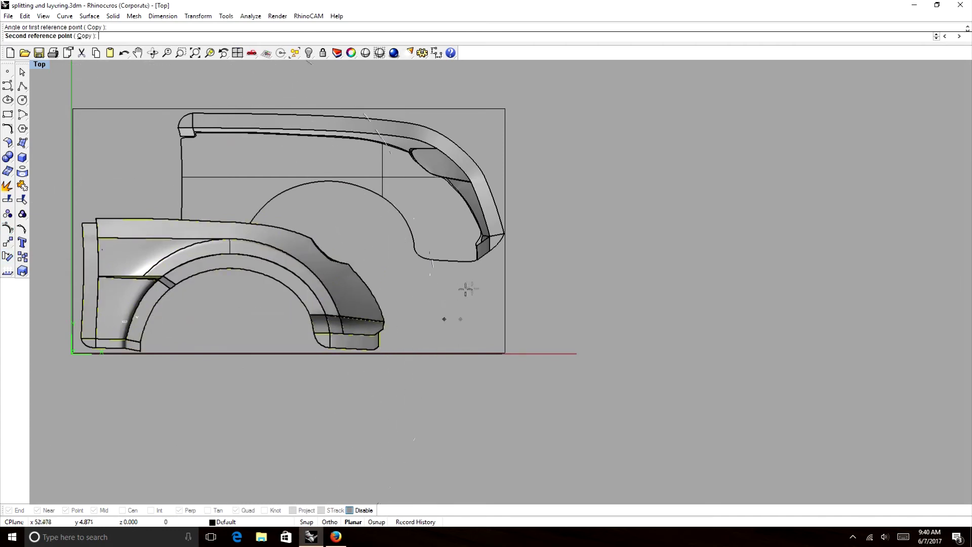
{"action": "scroll", "coordinate": [484, 282], "scroll_direction": "down", "scroll_amount": 10}
{"action": "left_click", "coordinate": [255, 306], "text": "shift"}
{"action": "scroll", "coordinate": [360, 316], "scroll_direction": "up", "scroll_amount": 10}
{"action": "left_click_drag", "start_coordinate": [347, 330], "coordinate": [583, 258]}
{"action": "scroll", "coordinate": [459, 252], "scroll_direction": "down", "scroll_amount": 2}
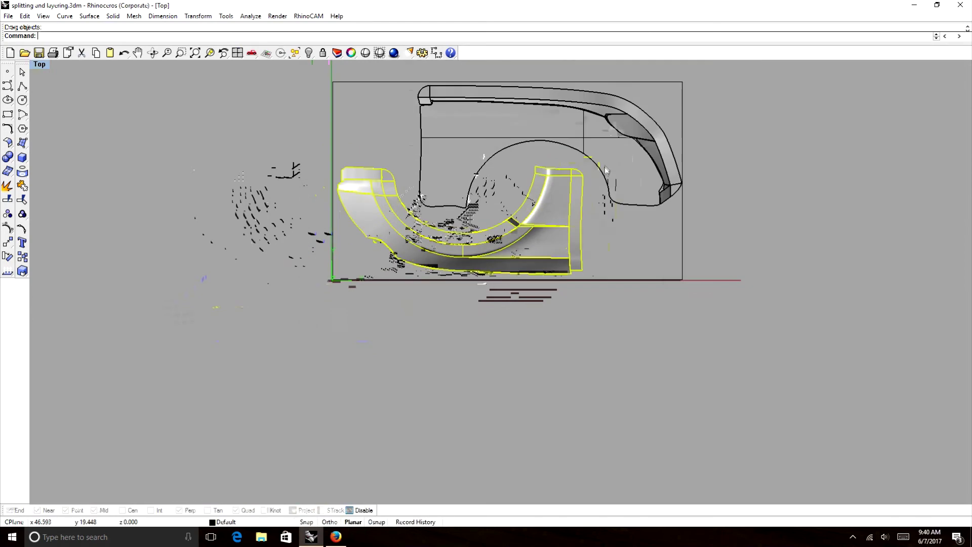
{"action": "scroll", "coordinate": [624, 143], "scroll_direction": "up", "scroll_amount": 6}
{"action": "scroll", "coordinate": [460, 174], "scroll_direction": "down", "scroll_amount": 6}
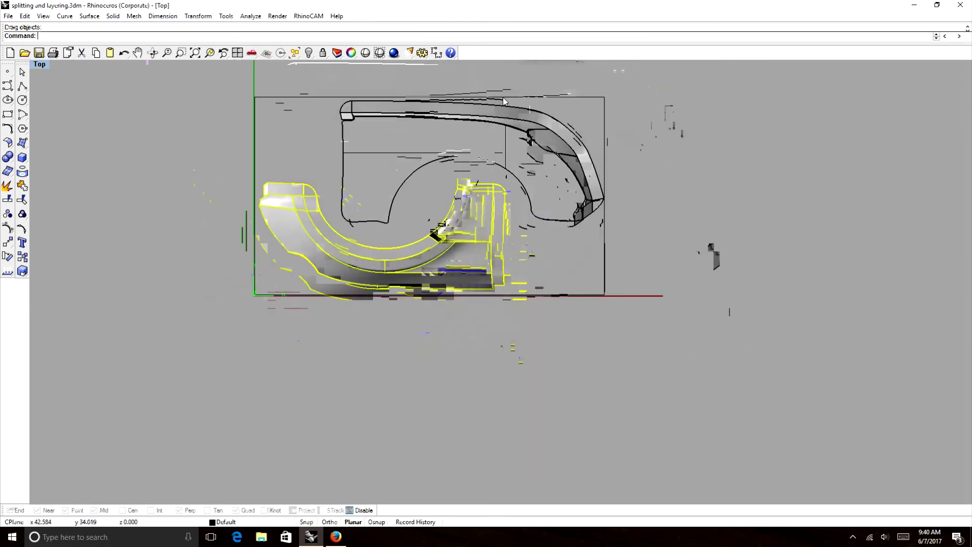
Turn on the rectangle's control points, and move its two upper corners down to reduce its height.
{"action": "left_click", "coordinate": [452, 195]}
{"action": "scroll", "coordinate": [451, 189], "scroll_direction": "down", "scroll_amount": 8}
{"action": "scroll", "coordinate": [526, 139], "scroll_direction": "up", "scroll_amount": 4}
{"action": "left_click", "coordinate": [314, 149]}
{"action": "key", "text": "F10"}
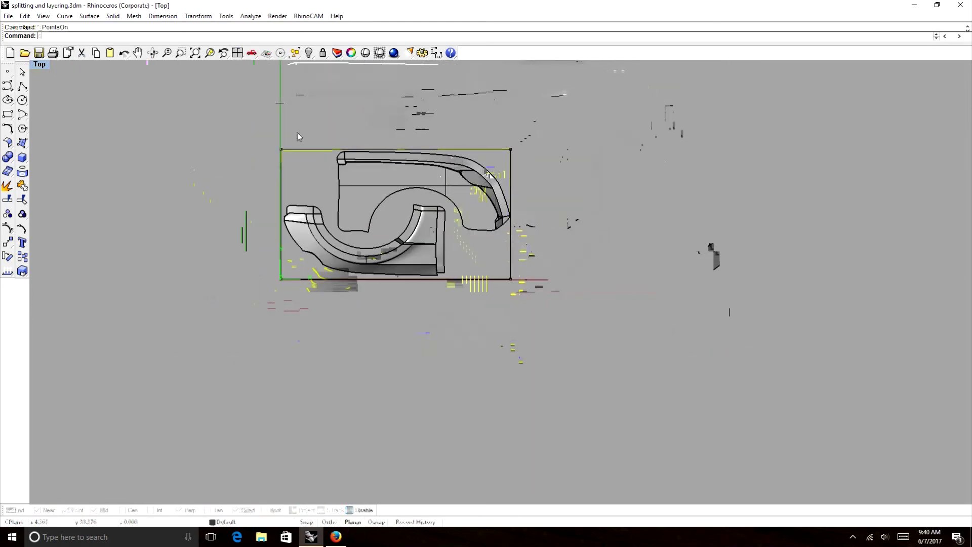
{"action": "left_click", "coordinate": [281, 149]}
{"action": "left_click", "coordinate": [510, 150], "text": "shift"}
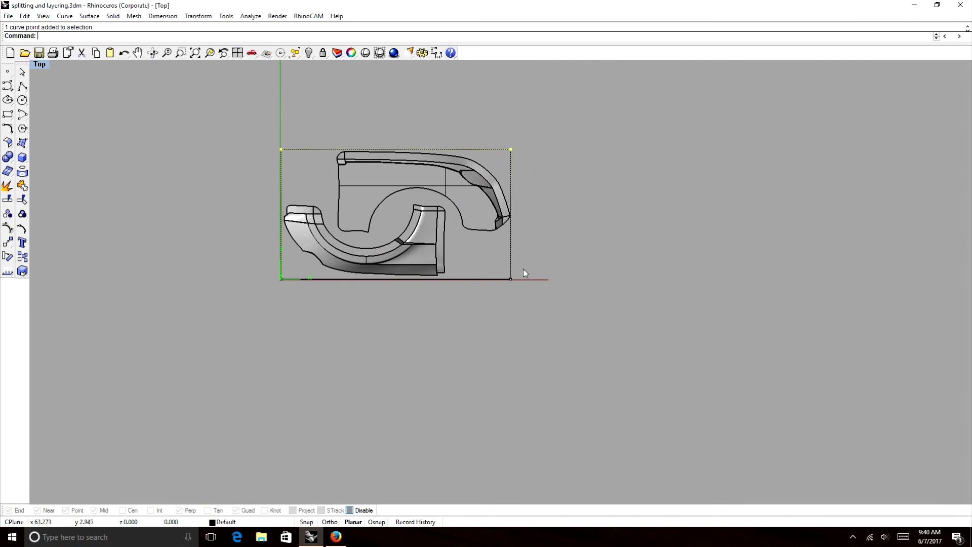
{"action": "left_click", "coordinate": [511, 279], "text": "shift"}
{"action": "scroll", "coordinate": [511, 279], "scroll_direction": "up", "scroll_amount": 8}
{"action": "scroll", "coordinate": [511, 278], "scroll_direction": "down", "scroll_amount": 10}
Move the rectangle's two corners farthest from the origin inward to reduce its width, and turn off its control points.
{"action": "mouse_move", "coordinate": [512, 281]}
{"action": "left_mouse_down"}
{"action": "mouse_move", "coordinate": [504, 281]}
{"action": "mouse_move", "coordinate": [513, 278]}
{"action": "left_mouse_up"}
{"action": "left_click", "coordinate": [512, 278]}
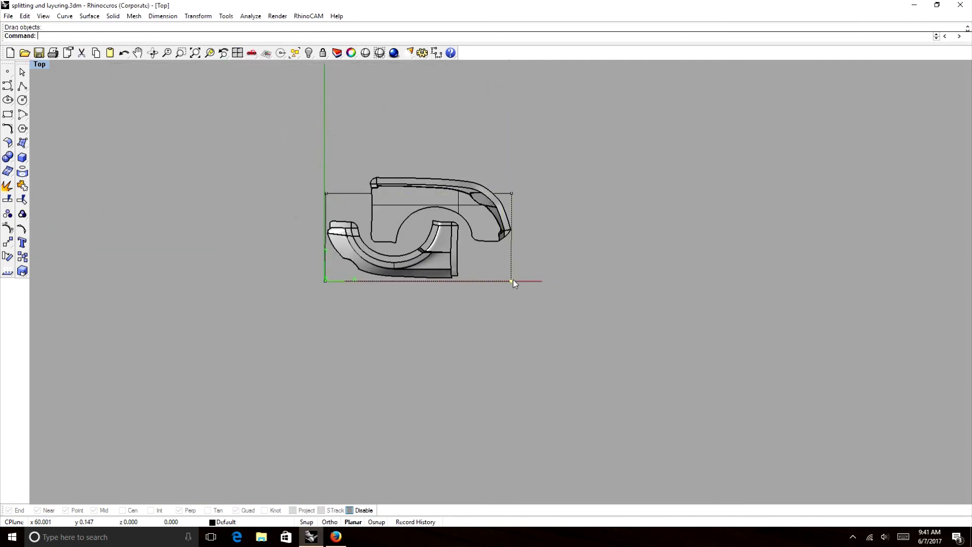
{"action": "left_click", "coordinate": [512, 193], "text": "shift"}
{"action": "left_click_drag", "start_coordinate": [512, 193], "coordinate": [496, 193]}
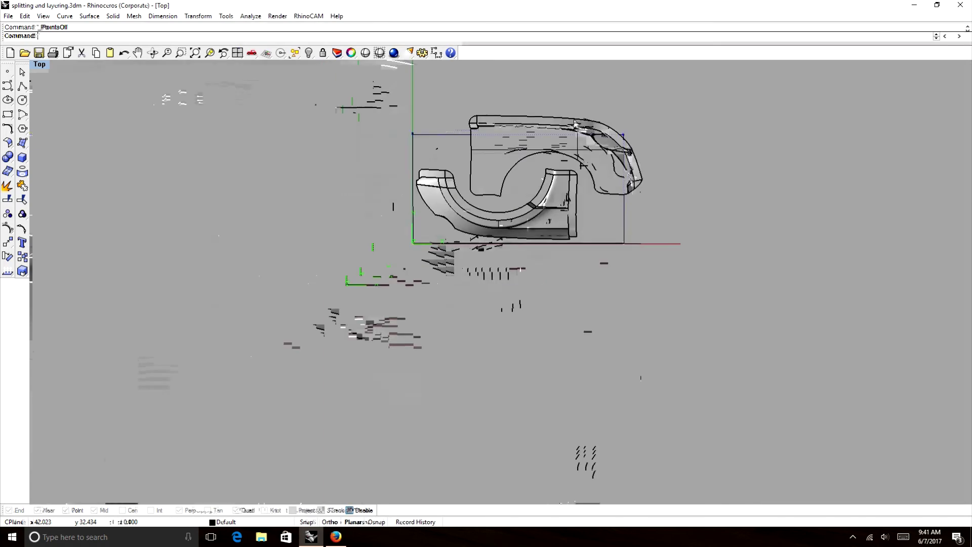
Select the cap surface, side surfaces and edge curves of the ungrouped lower layer together.
{"action": "scroll", "coordinate": [574, 122], "scroll_direction": "up", "scroll_amount": 6}
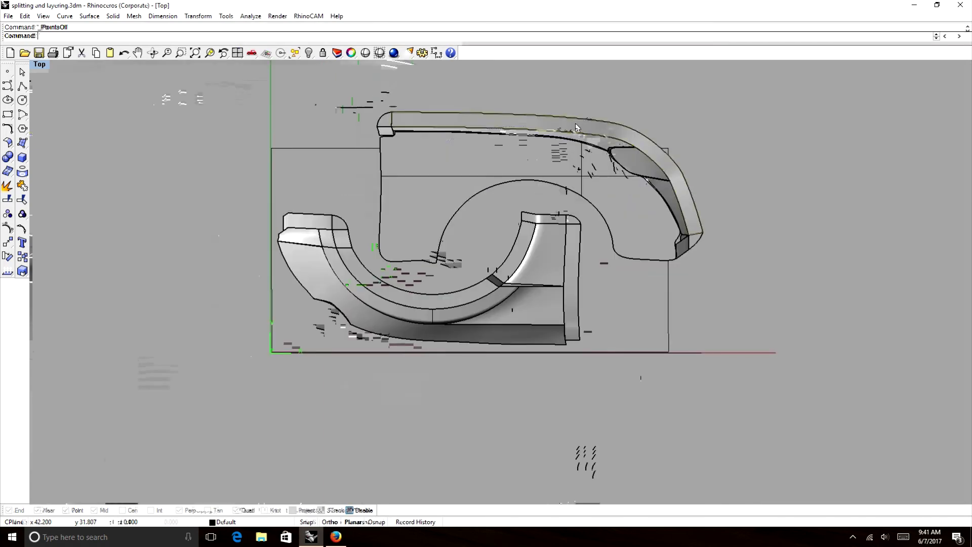
{"action": "left_click", "coordinate": [554, 133]}
{"action": "left_click_drag", "start_coordinate": [567, 87], "coordinate": [381, 143]}
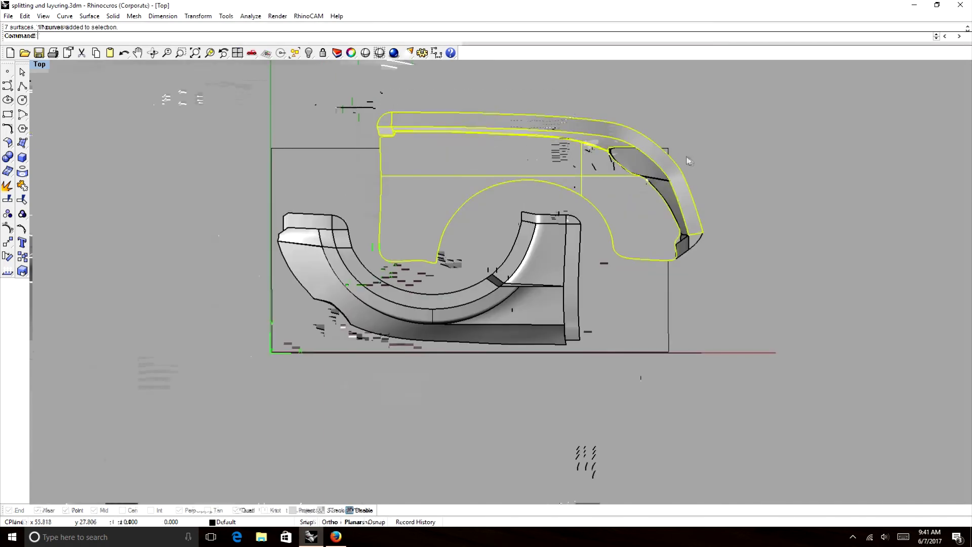
{"action": "scroll", "coordinate": [648, 166], "scroll_direction": "up", "scroll_amount": 3}
{"action": "left_click", "coordinate": [597, 163]}
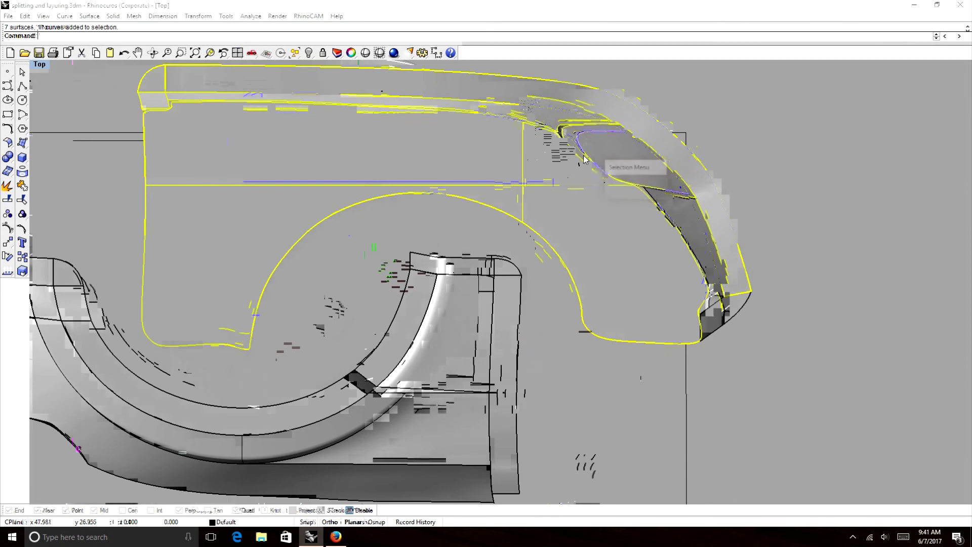
{"action": "left_click", "coordinate": [614, 185]}
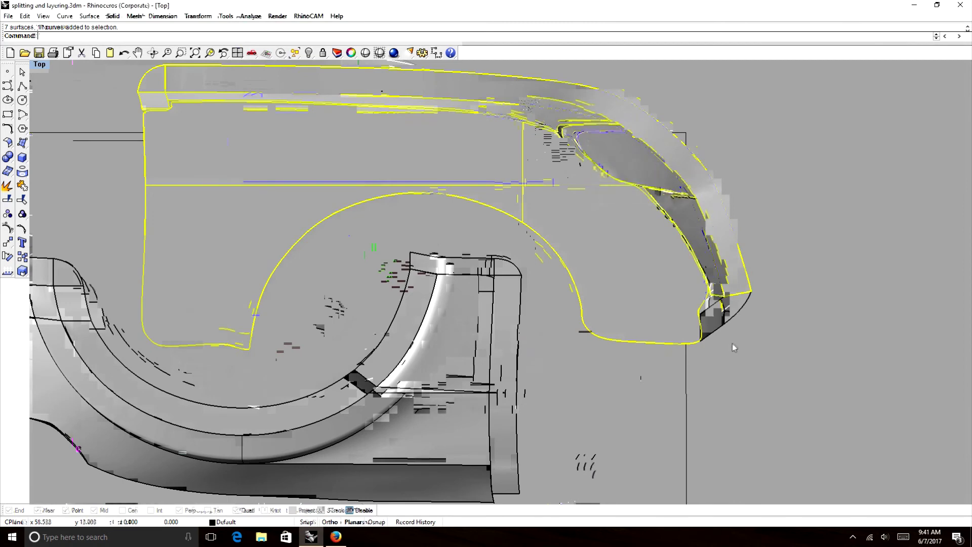
{"action": "left_click_drag", "start_coordinate": [706, 343], "coordinate": [703, 344], "text": "shift"}
{"action": "scroll", "coordinate": [772, 289], "scroll_direction": "down", "scroll_amount": 8}
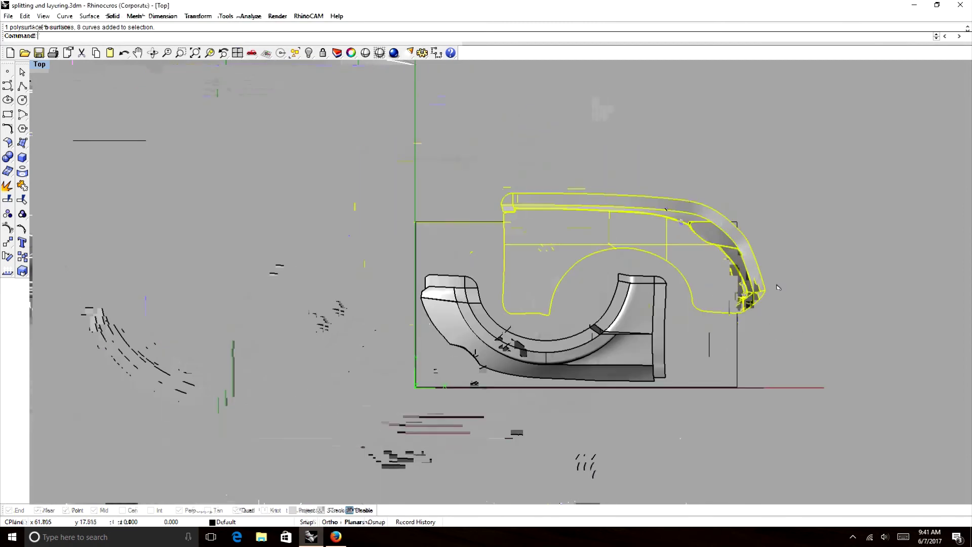
Try to move the selected lower-layer pieces inside the reduced rectangle, and undo the move.
{"action": "right_click_drag", "start_coordinate": [650, 254], "coordinate": [506, 193]}
{"action": "left_click_drag", "start_coordinate": [503, 190], "coordinate": [509, 219]}
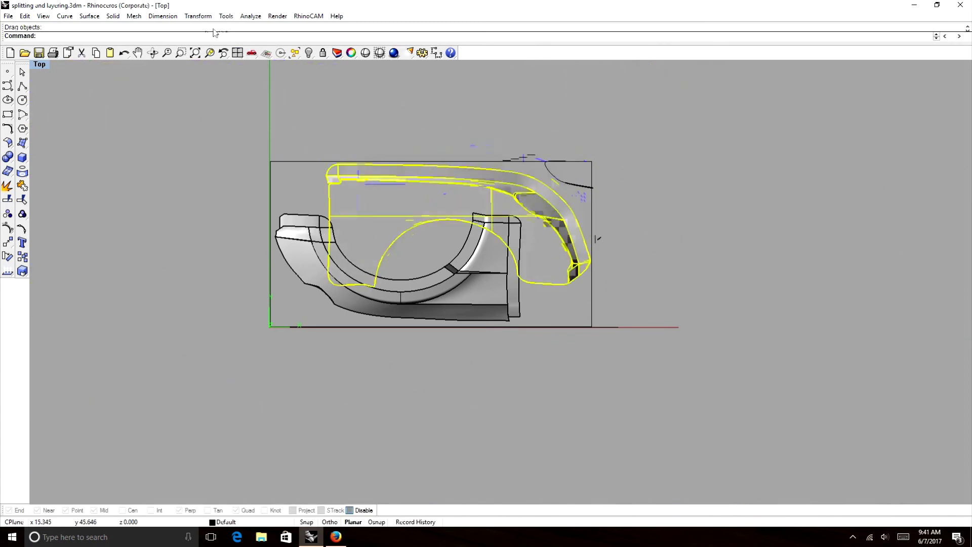
{"action": "left_click", "coordinate": [124, 52]}
Add the missed curve and surface around the headlight area to the selection, and move the whole lower layer inside the rectangle.
{"action": "scroll", "coordinate": [607, 236], "scroll_direction": "up", "scroll_amount": 5}
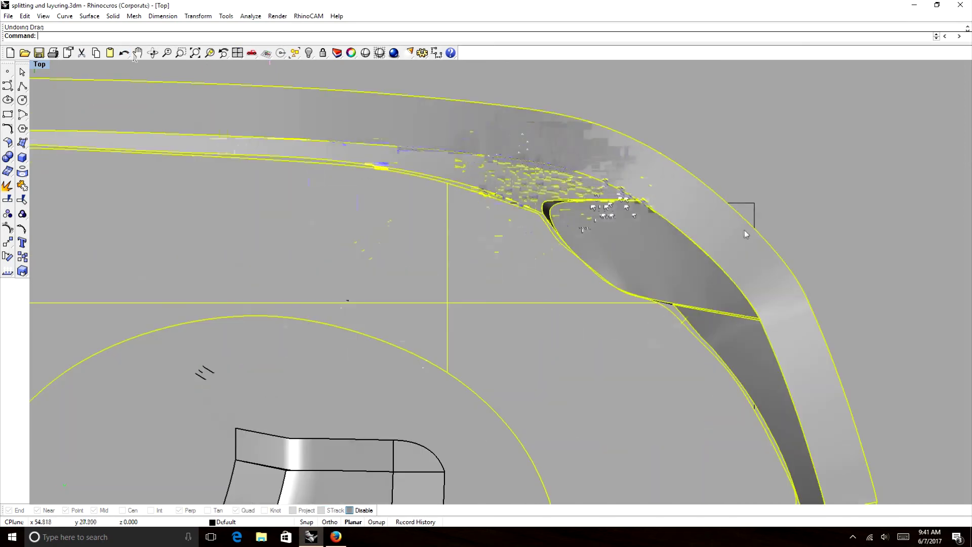
{"action": "left_click_drag", "start_coordinate": [744, 210], "coordinate": [666, 349], "text": "shift"}
{"action": "scroll", "coordinate": [537, 181], "scroll_direction": "down", "scroll_amount": 6}
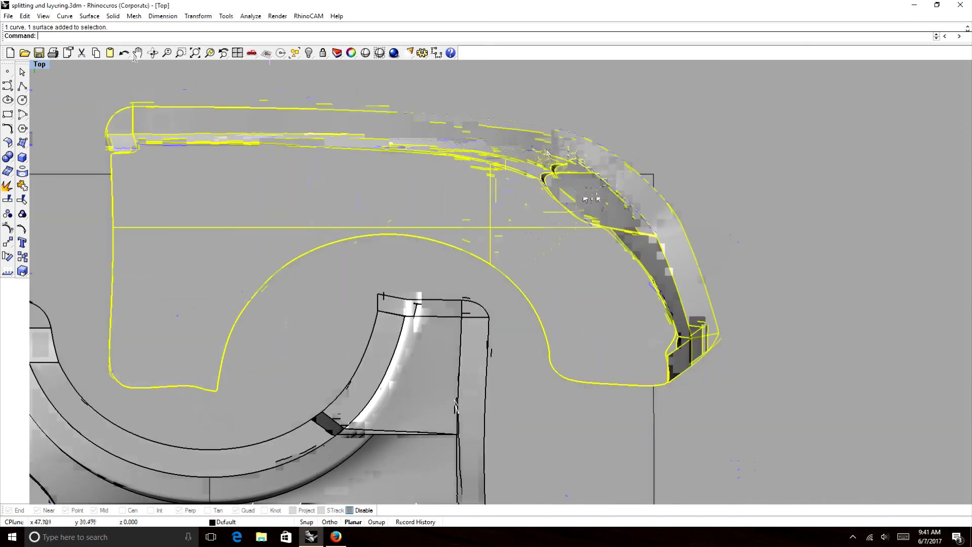
{"action": "scroll", "coordinate": [544, 191], "scroll_direction": "up", "scroll_amount": 6}
{"action": "scroll", "coordinate": [617, 160], "scroll_direction": "down", "scroll_amount": 12}
{"action": "left_click_drag", "start_coordinate": [558, 190], "coordinate": [530, 225]}
{"action": "left_click", "coordinate": [692, 209]}
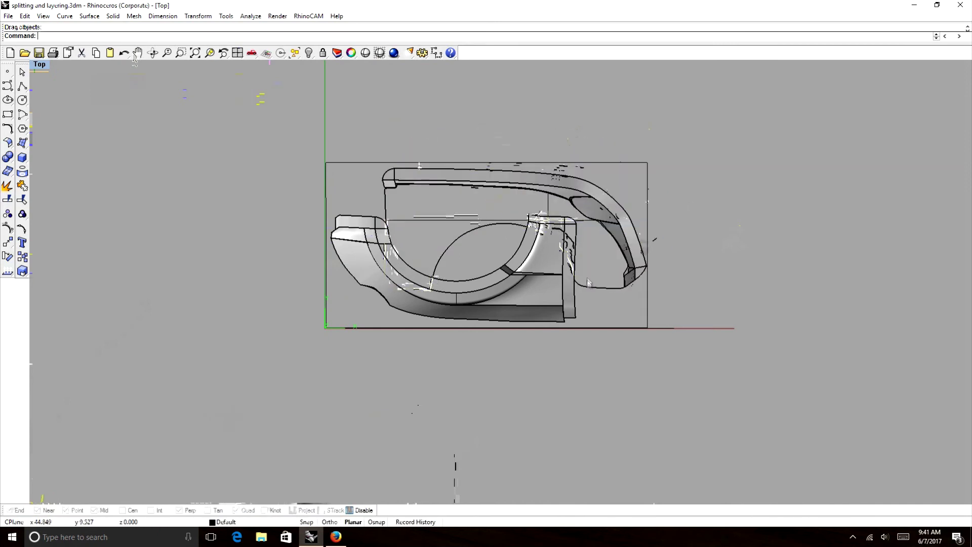
Highlight the flat cap and the rotated upper layer to check how the layers overlap inside the rectangle.
{"action": "left_click", "coordinate": [591, 288]}
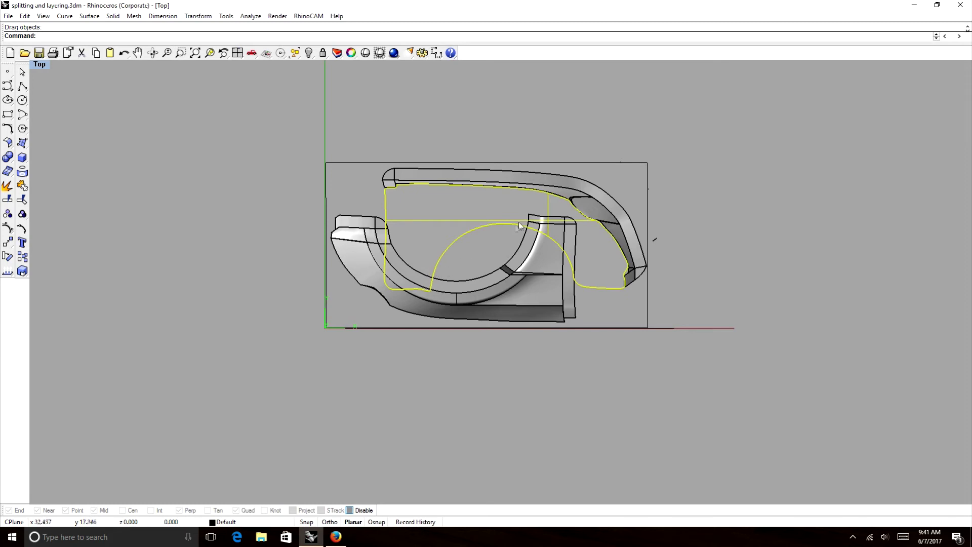
{"action": "left_click", "coordinate": [481, 298]}
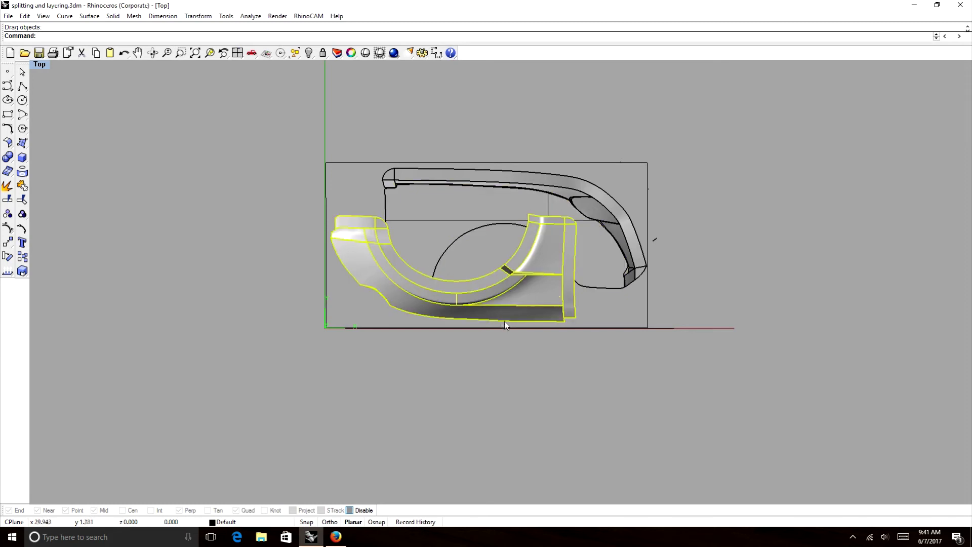
Draw a freeform curve just inside the lower layer's wheel arch, from its left end down to where the cap's arch begins.
{"action": "left_click", "coordinate": [713, 184]}
{"action": "left_click", "coordinate": [7, 86]}
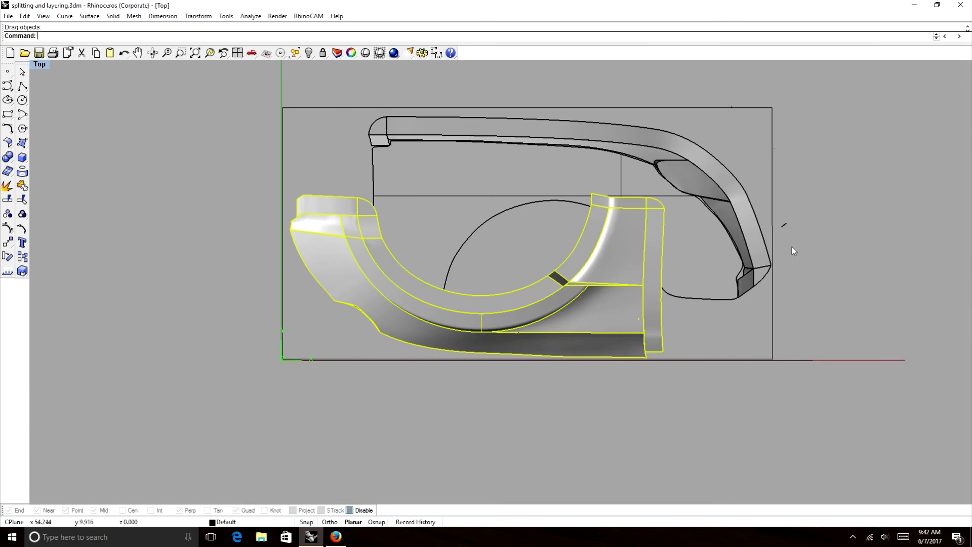
{"action": "left_click", "coordinate": [792, 249]}
{"action": "left_click", "coordinate": [8, 100]}
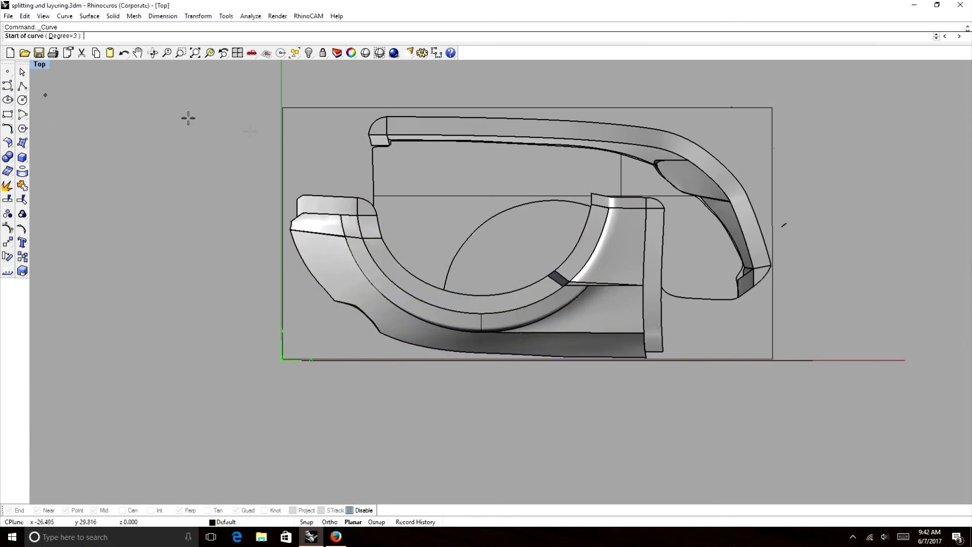
{"action": "scroll", "coordinate": [382, 174], "scroll_direction": "up", "scroll_amount": 2}
{"action": "left_click", "coordinate": [375, 203]}
{"action": "left_click", "coordinate": [388, 221]}
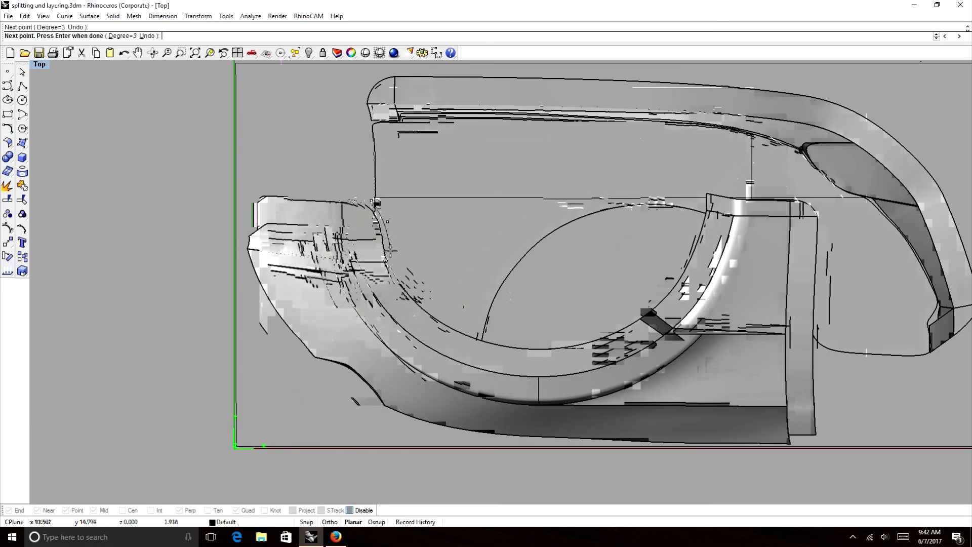
{"action": "left_click", "coordinate": [391, 251]}
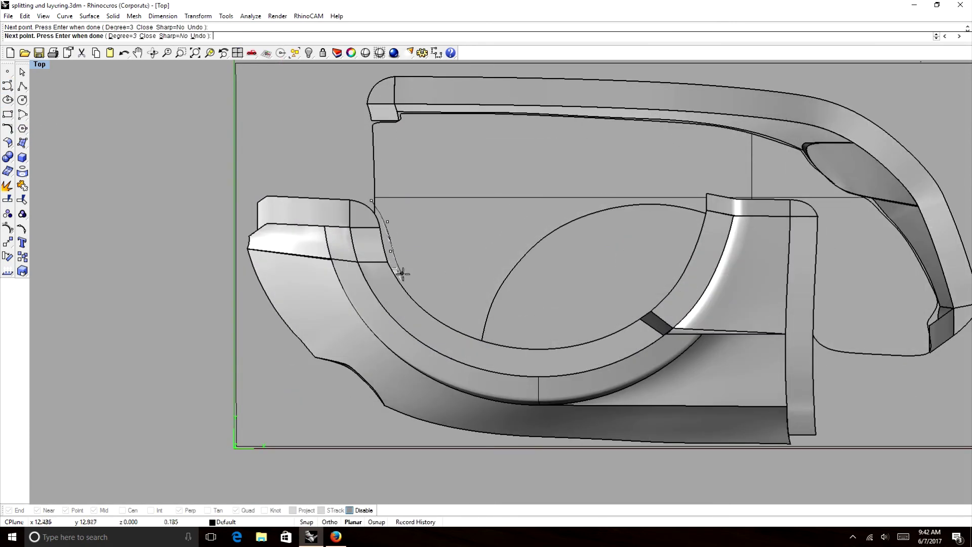
{"action": "left_click", "coordinate": [497, 336]}
{"action": "right_click", "coordinate": [496, 335]}
Draw a second curve around the lower layer's squared right end, slightly outside its upper and side edges.
{"action": "scroll", "coordinate": [422, 260], "scroll_direction": "down", "scroll_amount": 10}
{"action": "scroll", "coordinate": [549, 249], "scroll_direction": "up", "scroll_amount": 12}
{"action": "right_click", "coordinate": [502, 235]}
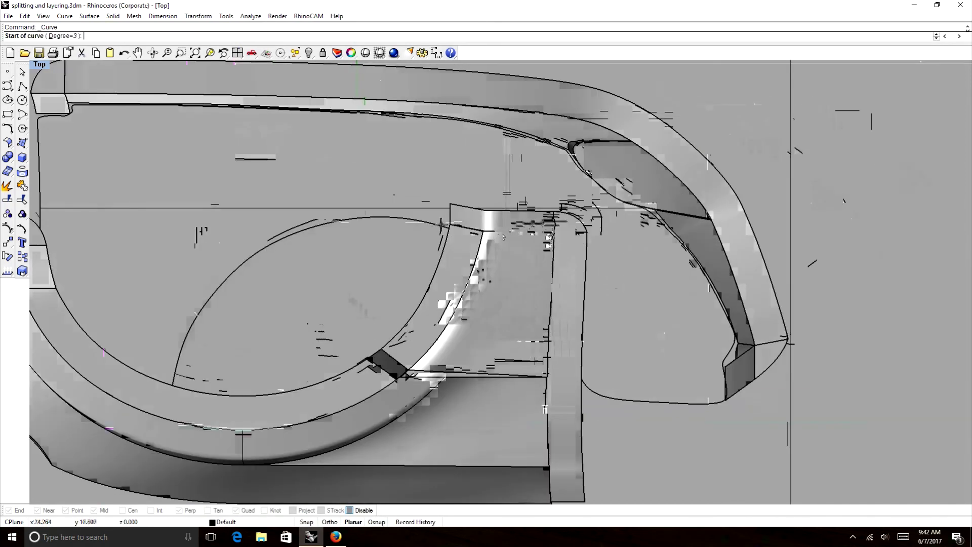
{"action": "left_click", "coordinate": [436, 227]}
{"action": "left_click", "coordinate": [441, 197]}
{"action": "left_click", "coordinate": [442, 193]}
{"action": "left_click", "coordinate": [448, 193]}
{"action": "left_click", "coordinate": [511, 199]}
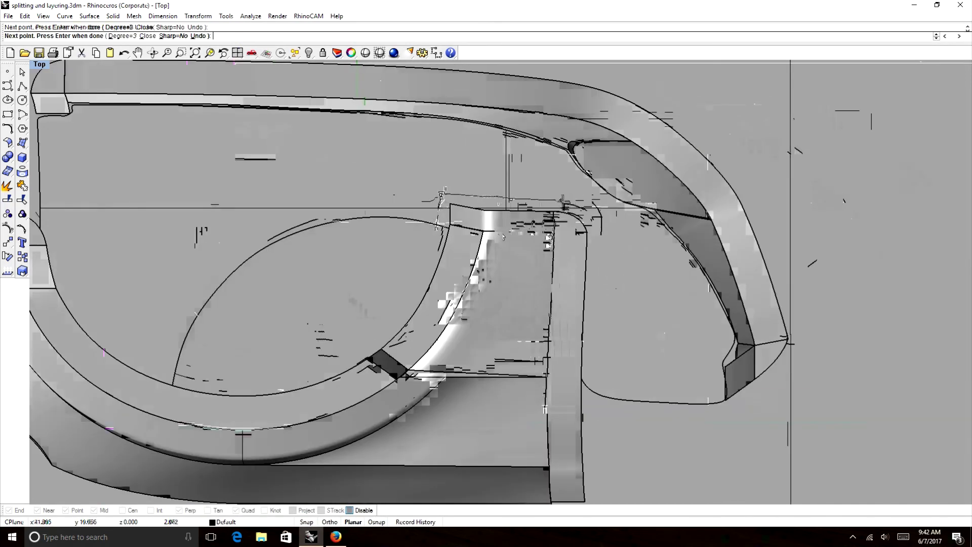
{"action": "key", "text": "Escape"}
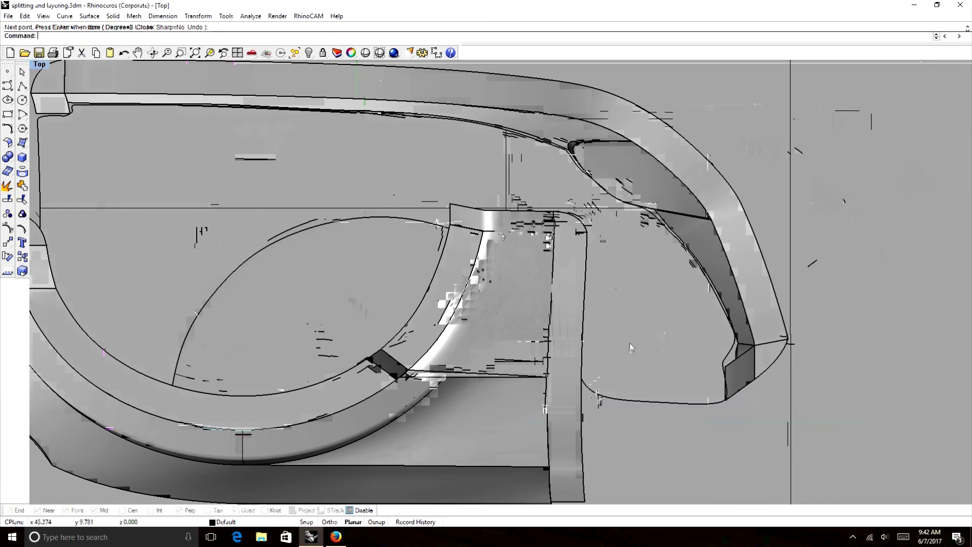
{"action": "left_click", "coordinate": [630, 343]}
Split the upper layer's flat cap with the two drawn curves and delete the pieces overlapping the lower layer.
{"action": "right_click_drag", "start_coordinate": [599, 265], "coordinate": [598, 236]}
{"action": "key", "text": "ctrl+shift+s"}
{"action": "left_click", "coordinate": [597, 235]}
{"action": "scroll", "coordinate": [546, 221], "scroll_direction": "down", "scroll_amount": 2}
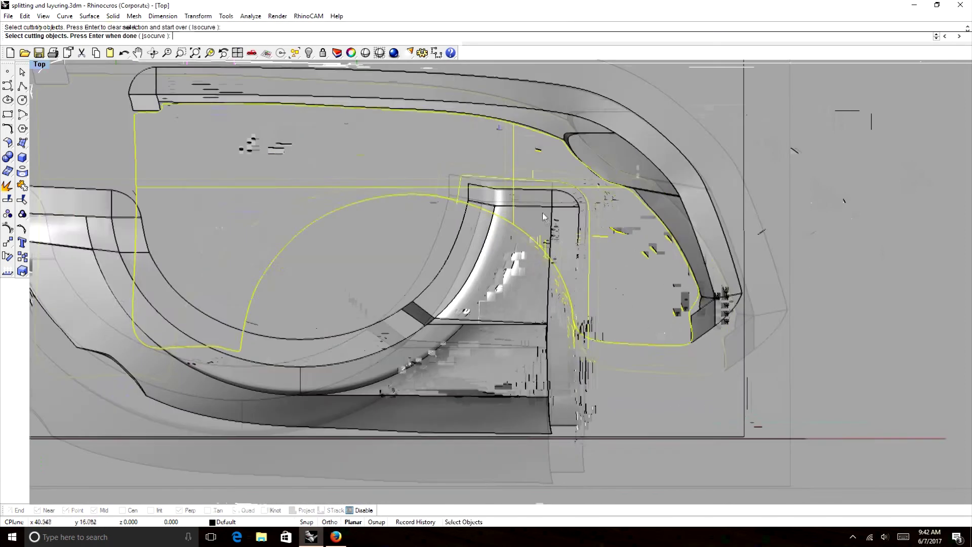
{"action": "scroll", "coordinate": [543, 217], "scroll_direction": "down", "scroll_amount": 3}
{"action": "key", "text": "Return"}
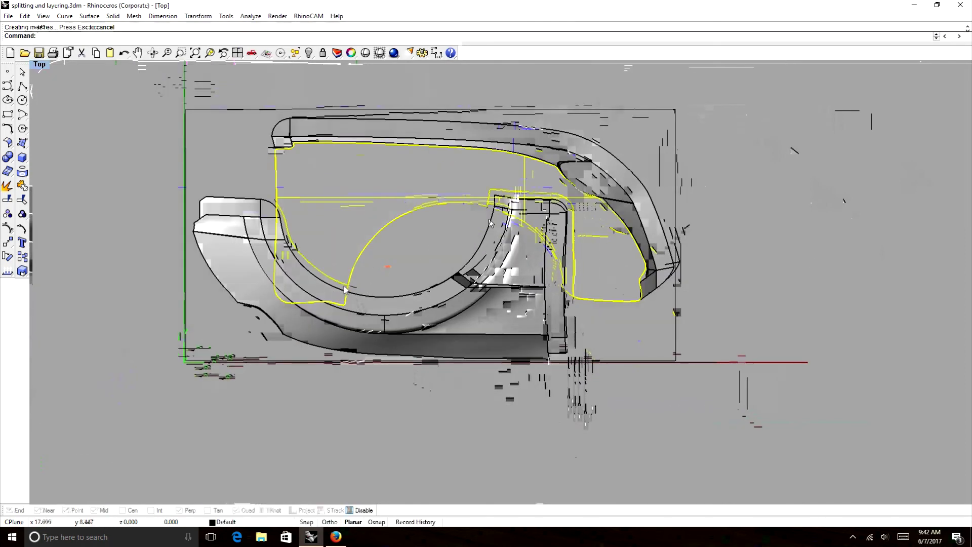
{"action": "scroll", "coordinate": [376, 219], "scroll_direction": "up", "scroll_amount": 3}
{"action": "key", "text": "Delete"}
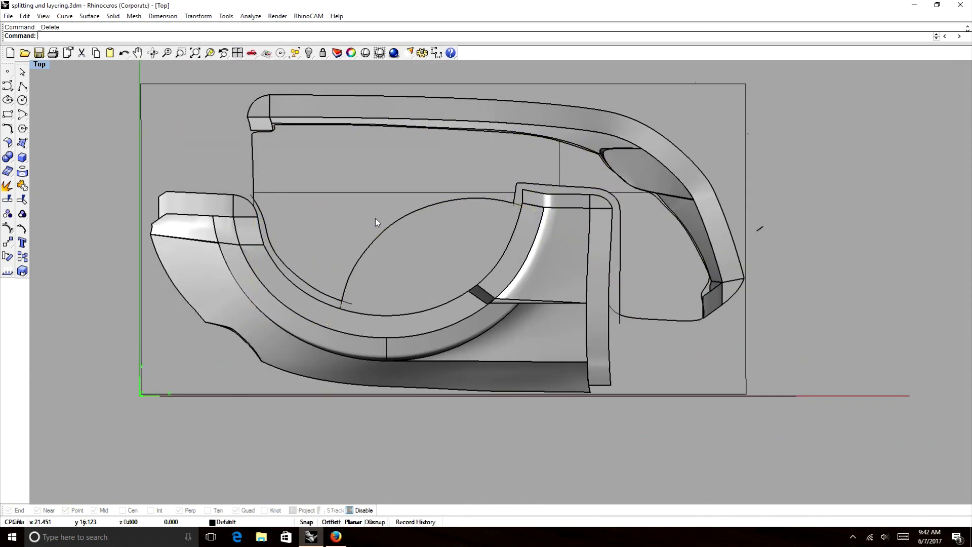
{"action": "key", "text": "ctrl+z"}
{"action": "key", "text": "Escape"}
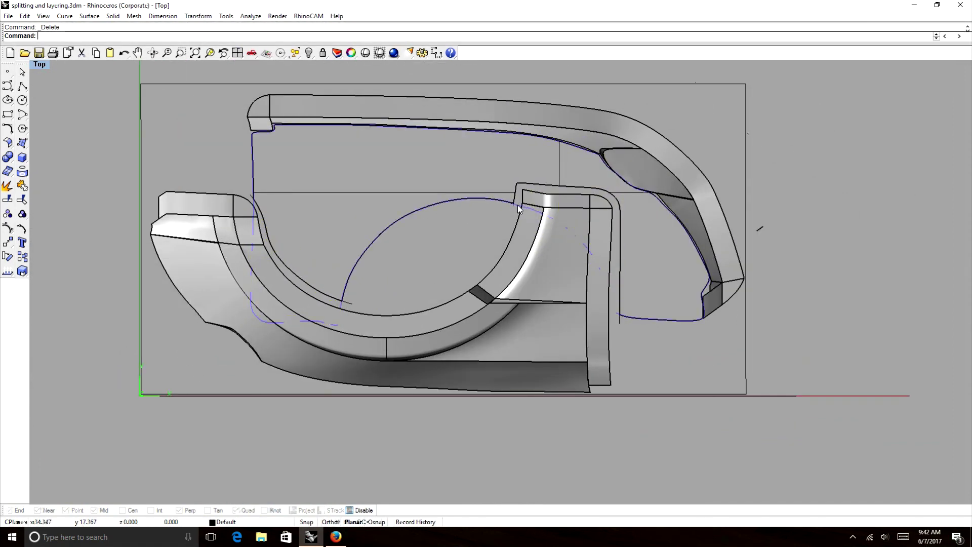
Select the upper layer's long surfaces, edge curves, trimmed cap and the pieces at its left corner together.
{"action": "scroll", "coordinate": [414, 126], "scroll_direction": "down", "scroll_amount": 1}
{"action": "scroll", "coordinate": [414, 126], "scroll_direction": "down", "scroll_amount": 3}
{"action": "scroll", "coordinate": [532, 119], "scroll_direction": "up", "scroll_amount": 3}
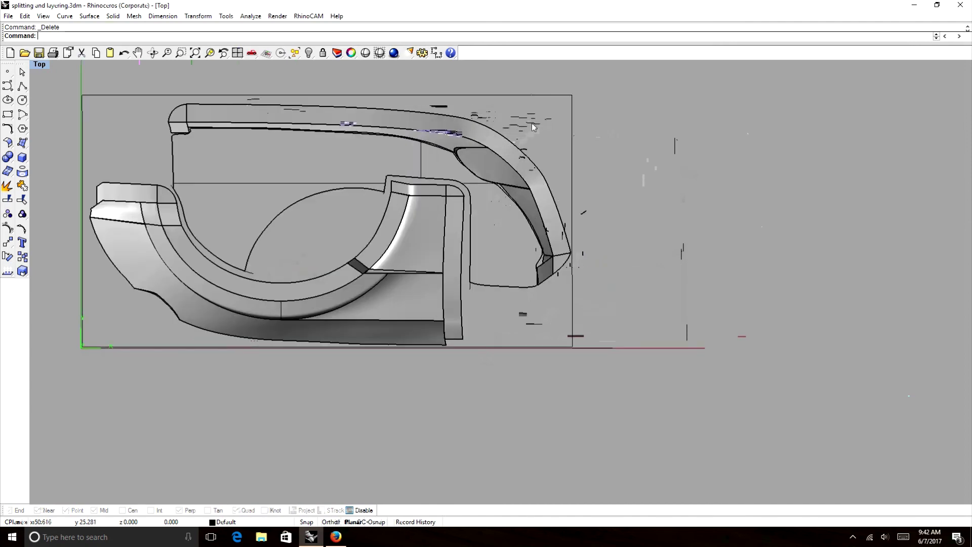
{"action": "left_click_drag", "start_coordinate": [343, 184], "coordinate": [344, 184]}
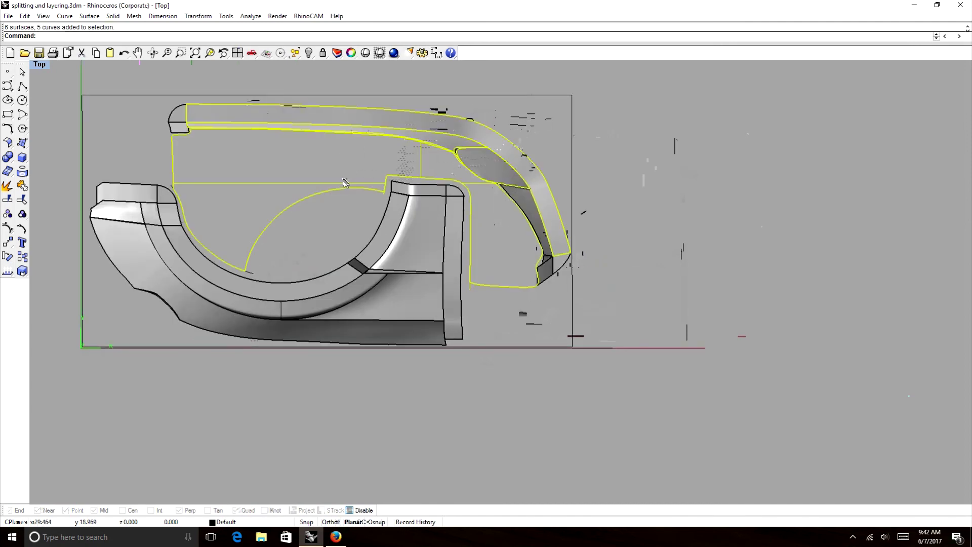
{"action": "scroll", "coordinate": [201, 98], "scroll_direction": "up", "scroll_amount": 3}
{"action": "left_click_drag", "start_coordinate": [101, 163], "coordinate": [185, 93], "text": "shift"}
{"action": "scroll", "coordinate": [262, 125], "scroll_direction": "down", "scroll_amount": 10}
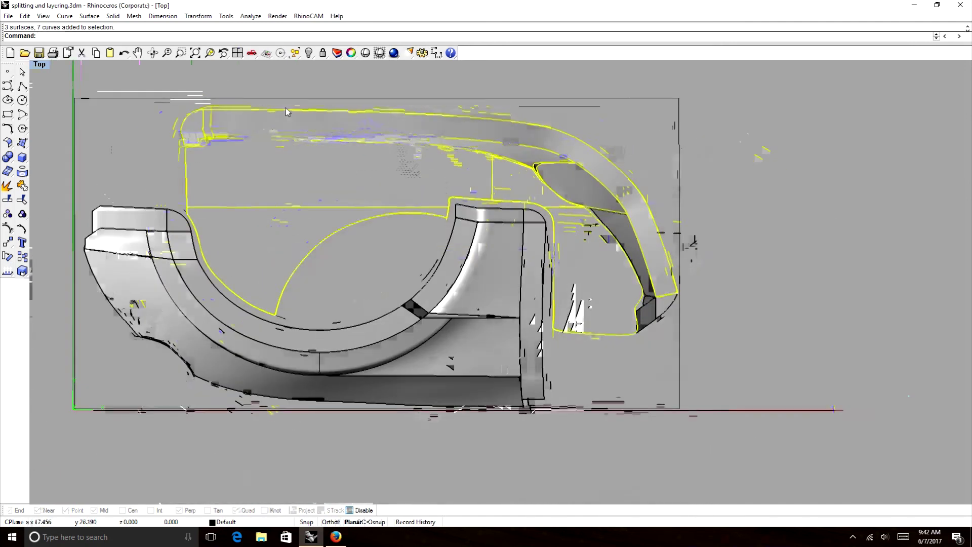
{"action": "scroll", "coordinate": [455, 219], "scroll_direction": "up", "scroll_amount": 12}
{"action": "scroll", "coordinate": [399, 236], "scroll_direction": "down", "scroll_amount": 14}
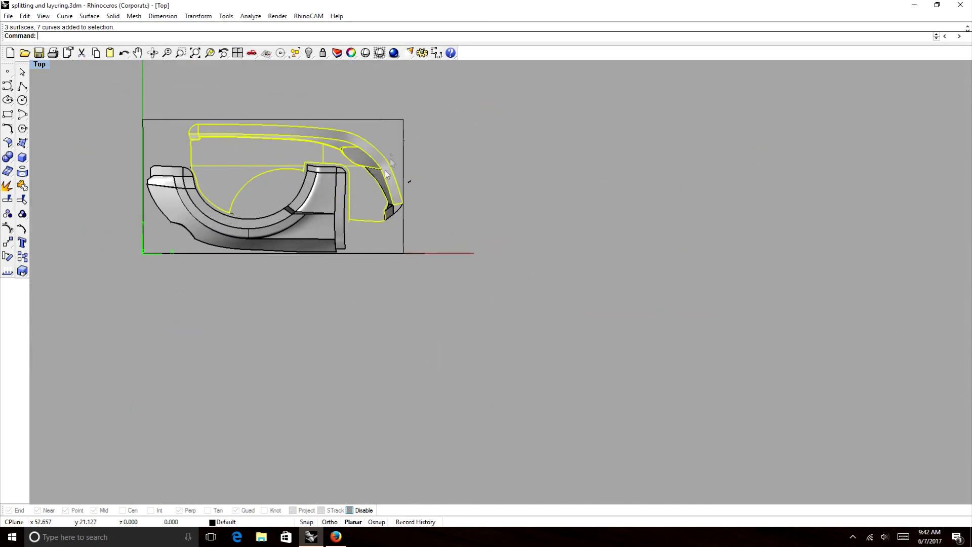
Add the remaining curves and surfaces at the upper layer's right tip to the selection.
{"action": "left_click_drag", "start_coordinate": [391, 154], "coordinate": [357, 254], "text": "shift"}
{"action": "scroll", "coordinate": [396, 208], "scroll_direction": "up", "scroll_amount": 5}
{"action": "left_click", "coordinate": [411, 247]}
{"action": "left_click", "coordinate": [439, 273]}
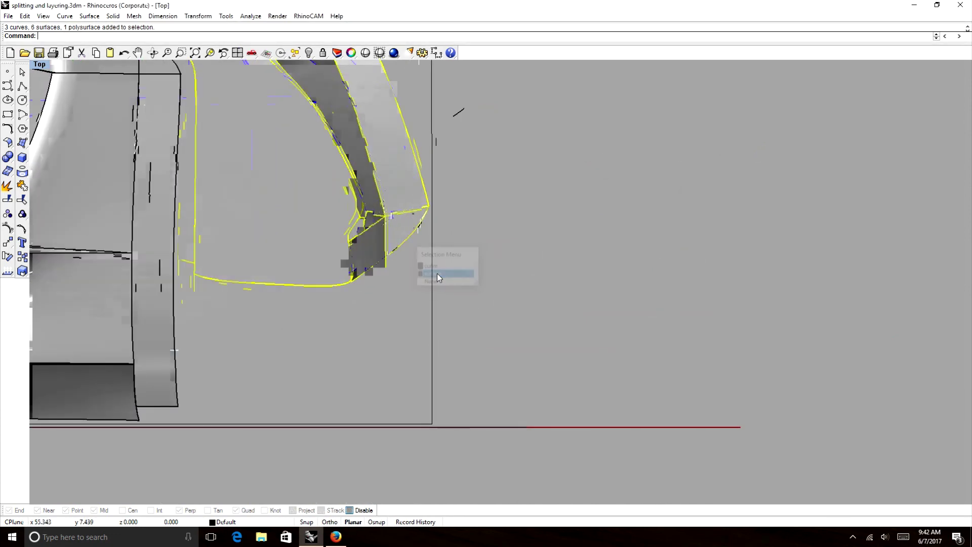
{"action": "scroll", "coordinate": [437, 274], "scroll_direction": "down", "scroll_amount": 5}
{"action": "scroll", "coordinate": [543, 147], "scroll_direction": "down", "scroll_amount": 4}
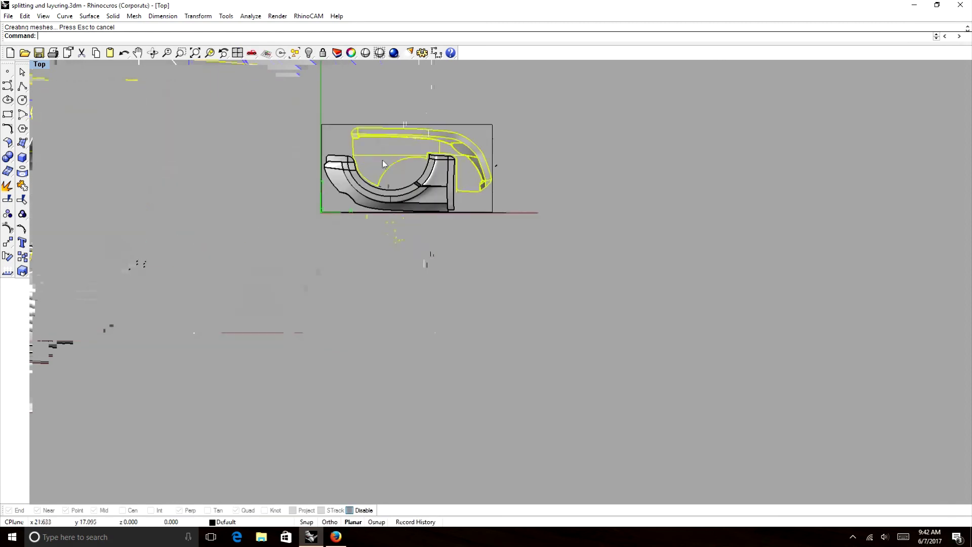
{"action": "scroll", "coordinate": [390, 152], "scroll_direction": "up", "scroll_amount": 4}
Rotate the lower layer half a turn and move it against the upper layer to reassemble the fender.
{"action": "left_click", "coordinate": [478, 248]}
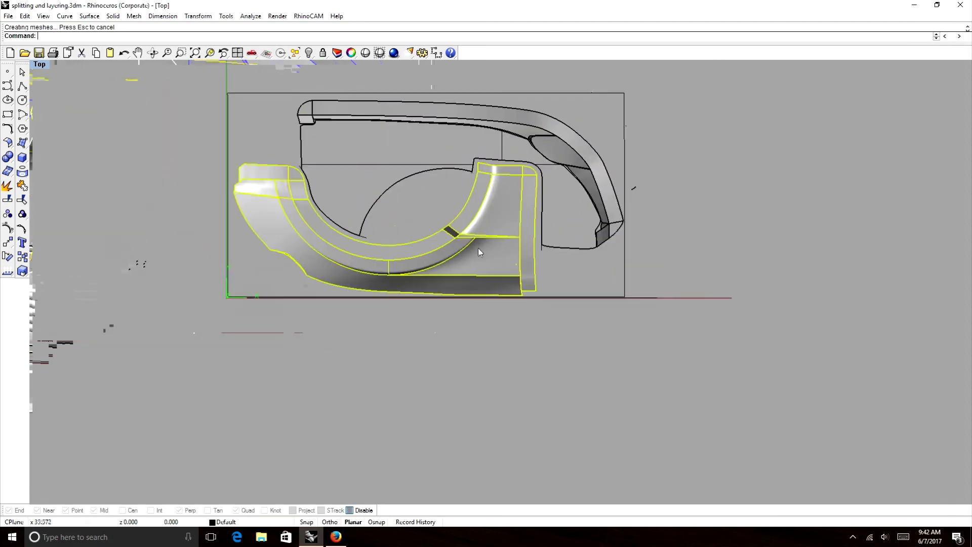
{"action": "left_click", "coordinate": [11, 246]}
{"action": "left_click", "coordinate": [534, 267]}
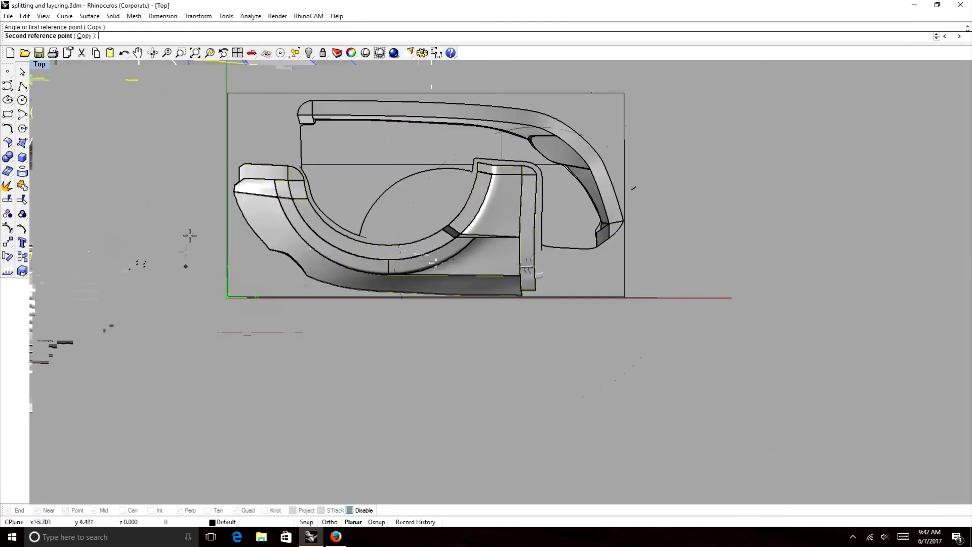
{"action": "left_click", "coordinate": [887, 265]}
{"action": "left_click_drag", "start_coordinate": [647, 280], "coordinate": [458, 167]}
{"action": "left_click", "coordinate": [407, 161]}
{"action": "scroll", "coordinate": [406, 224], "scroll_direction": "down", "scroll_amount": 4}
{"action": "key", "text": "Escape"}
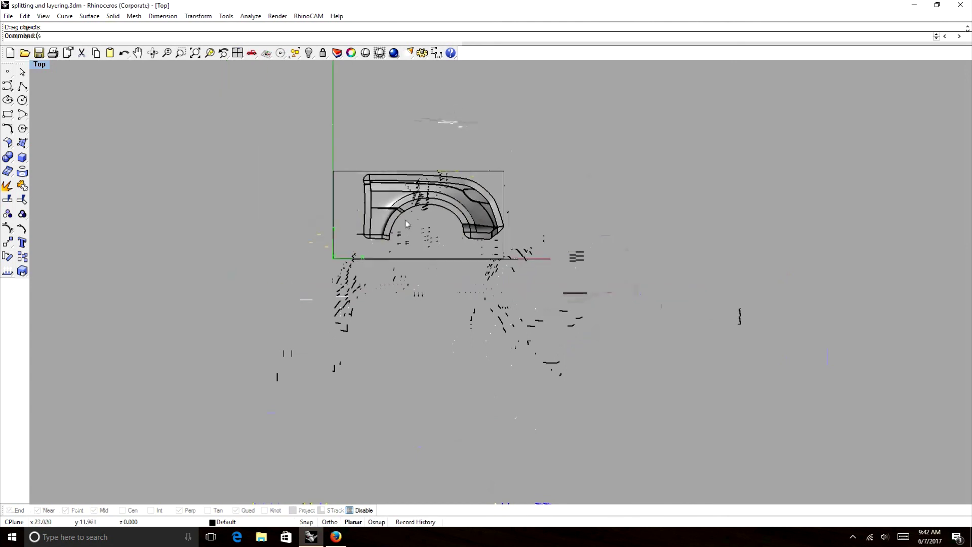
Rotate the lower layer back half a turn about its left edge and move it clear of the upper layer.
{"action": "scroll", "coordinate": [458, 174], "scroll_direction": "up", "scroll_amount": 5}
{"action": "left_click", "coordinate": [431, 232]}
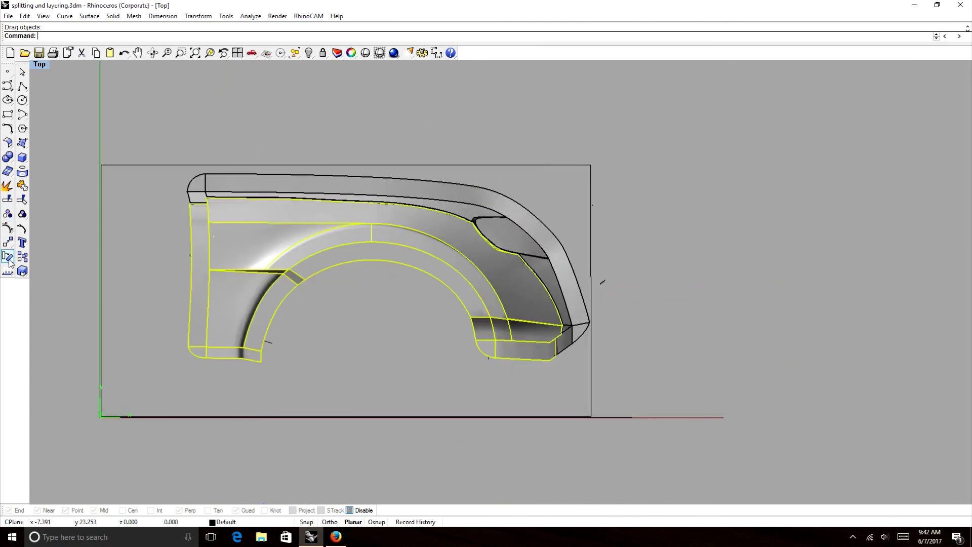
{"action": "left_click", "coordinate": [7, 229]}
{"action": "left_click", "coordinate": [192, 272]}
{"action": "left_click", "coordinate": [632, 272]}
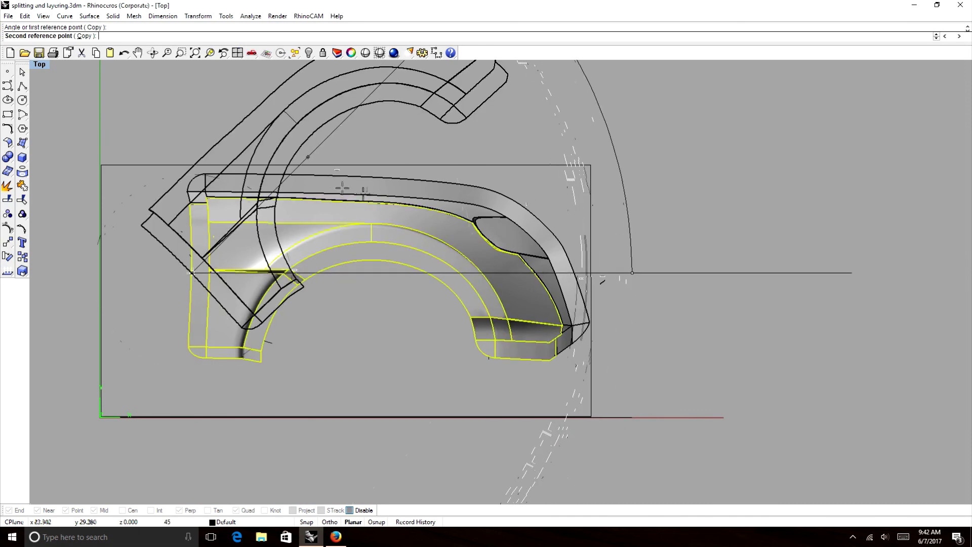
{"action": "scroll", "coordinate": [551, 211], "scroll_direction": "down", "scroll_amount": 8}
{"action": "scroll", "coordinate": [559, 228], "scroll_direction": "up", "scroll_amount": 8}
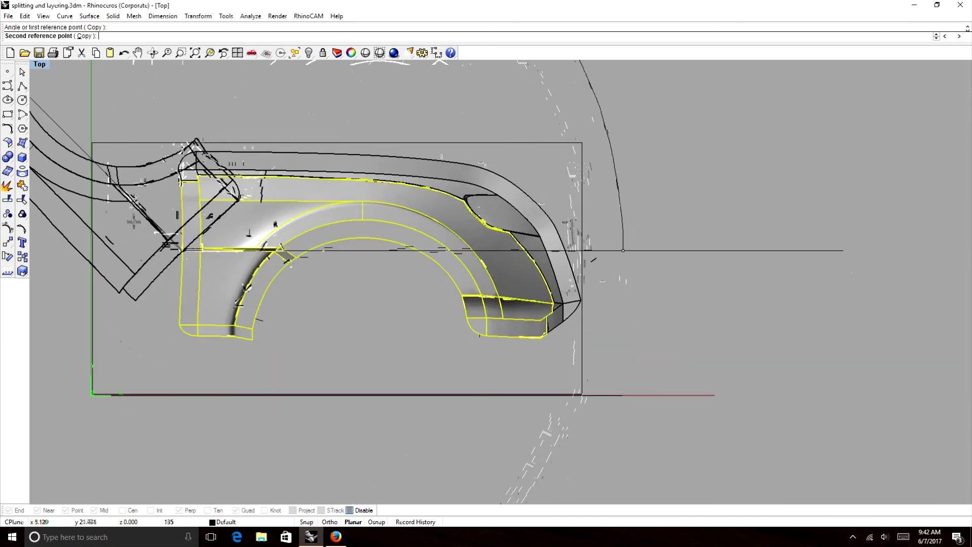
{"action": "left_click", "coordinate": [167, 269]}
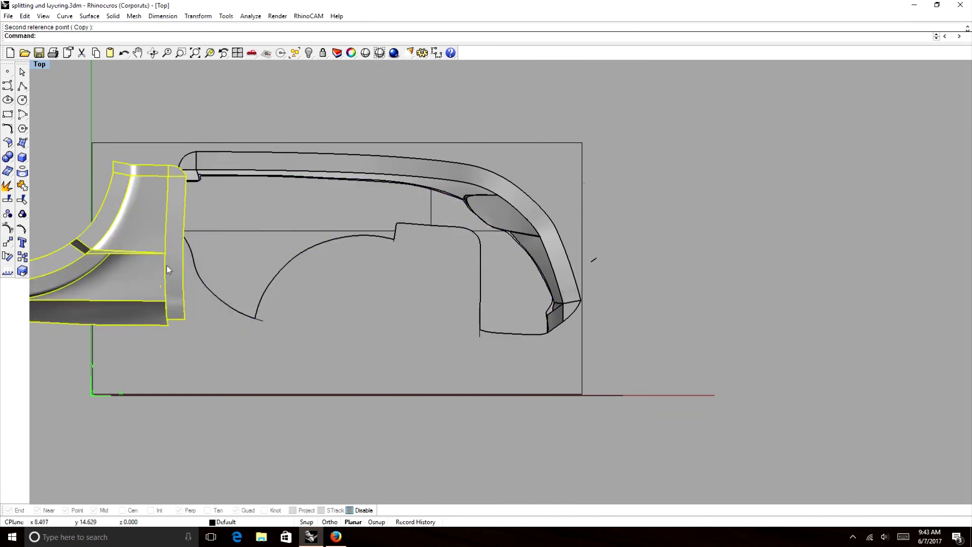
{"action": "left_click_drag", "start_coordinate": [166, 266], "coordinate": [76, 347]}
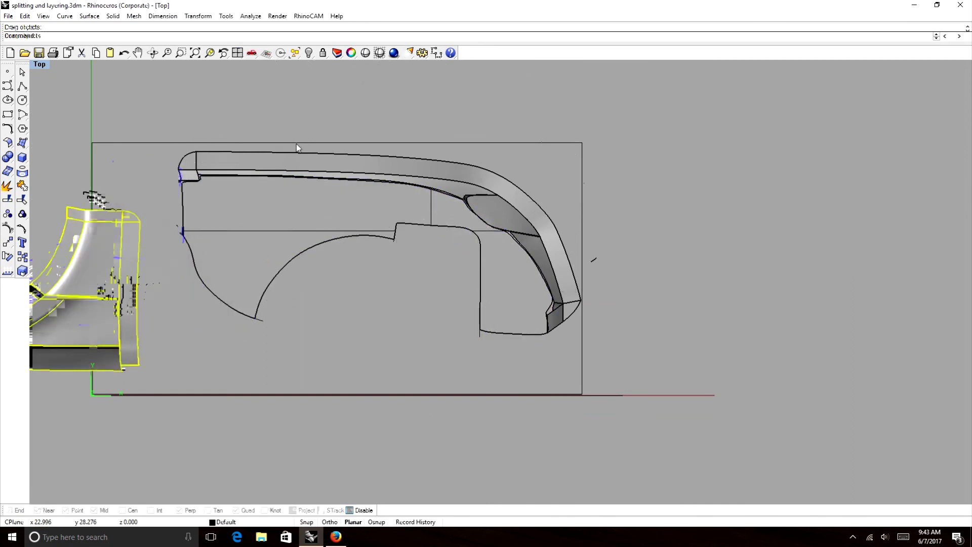